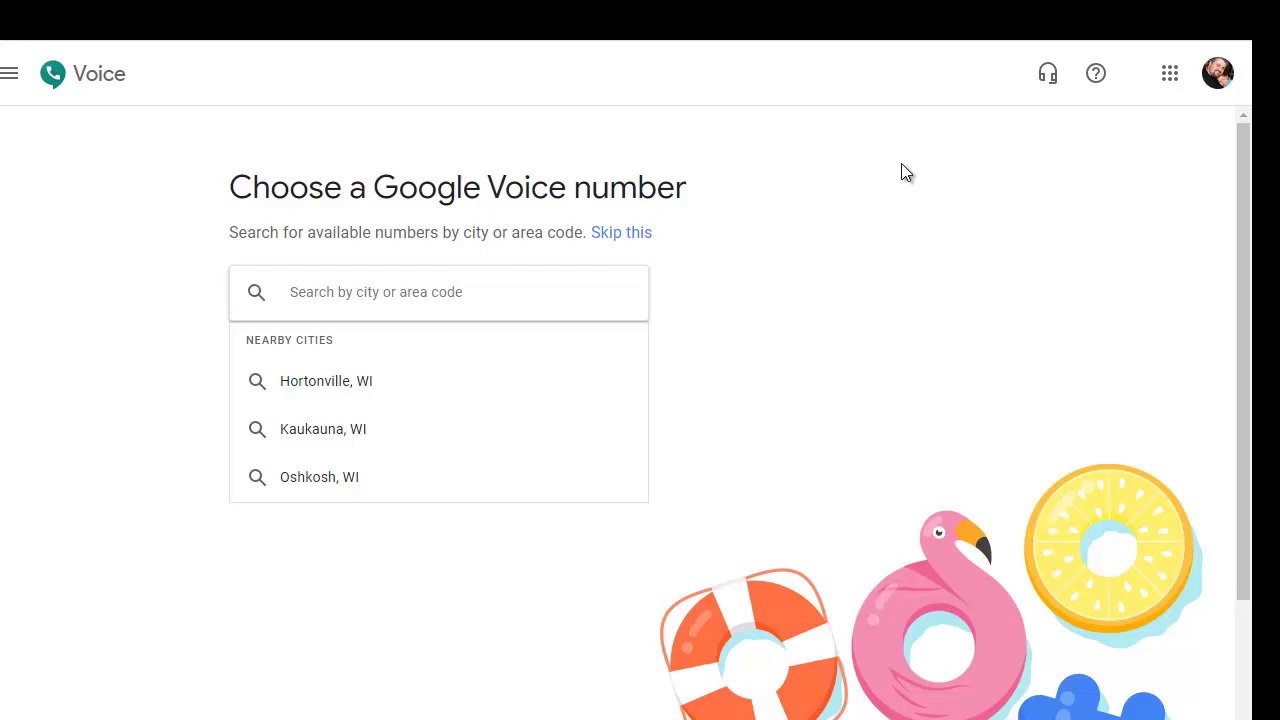
Search available numbers for 'two rivers, wi' and claim the first listed number
{"action": "left_click", "coordinate": [421, 295]}
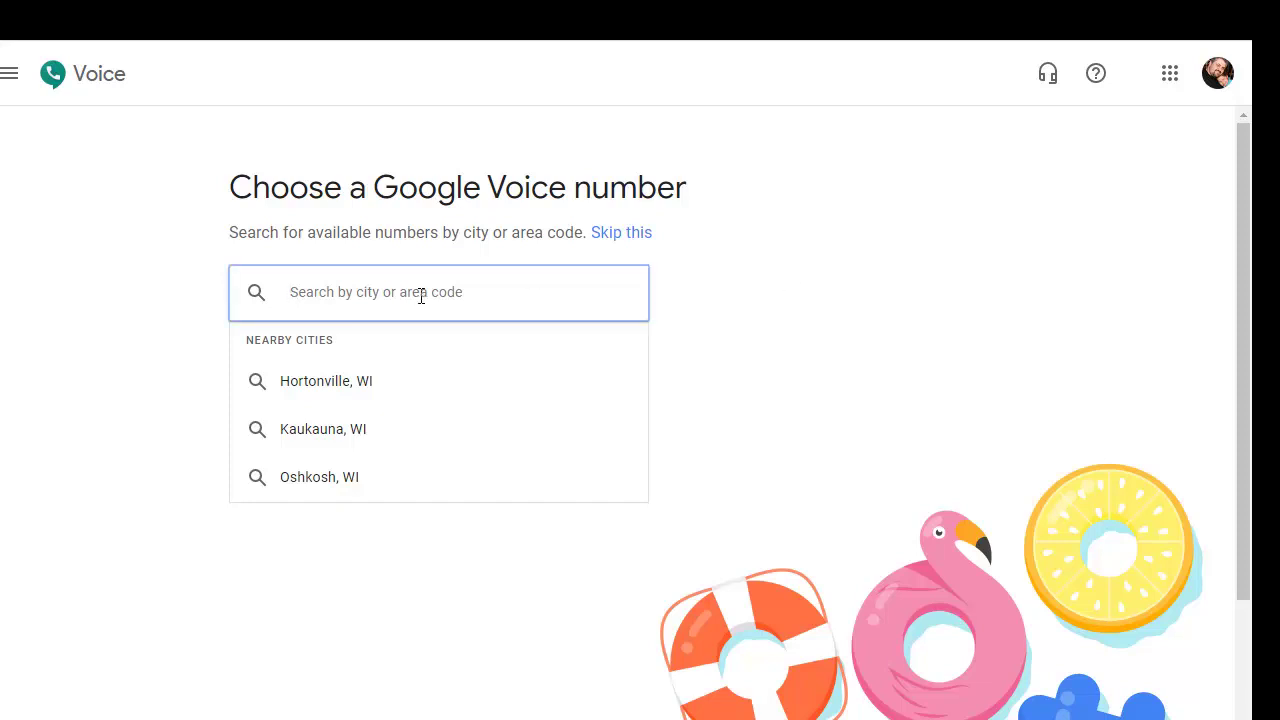
{"action": "type", "text": "two rivers"}
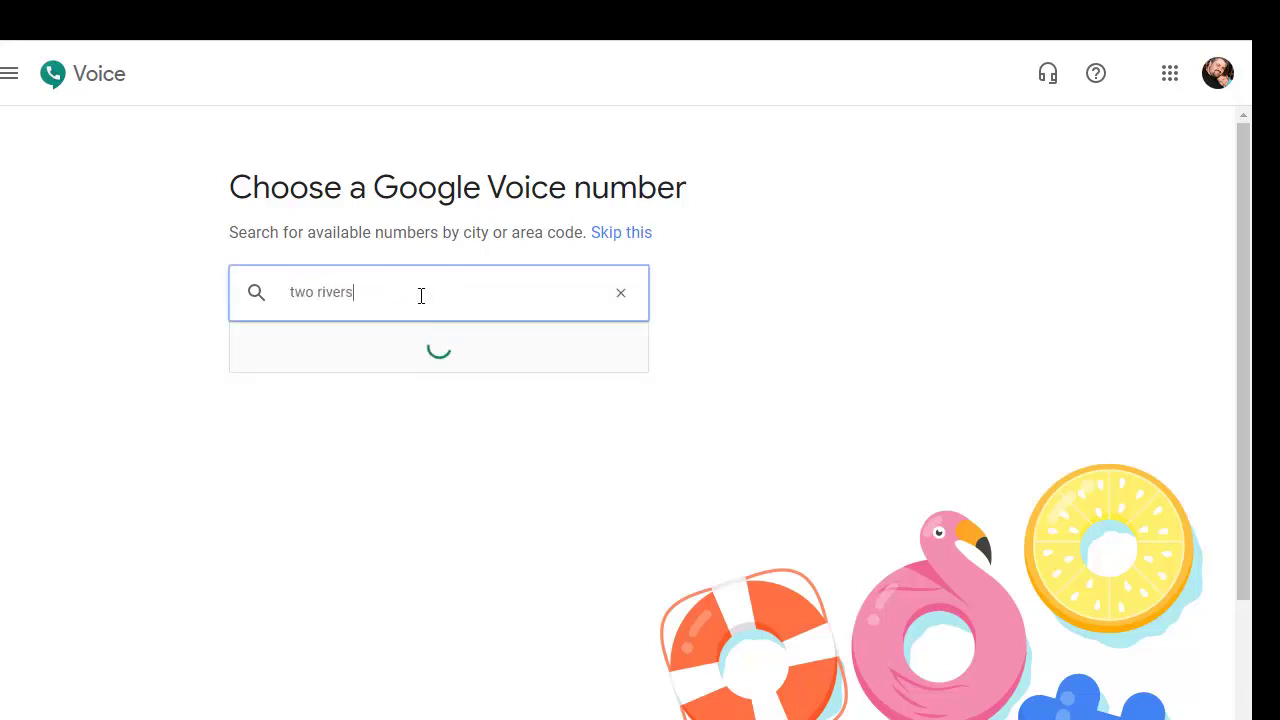
{"action": "type", "text": ", wi"}
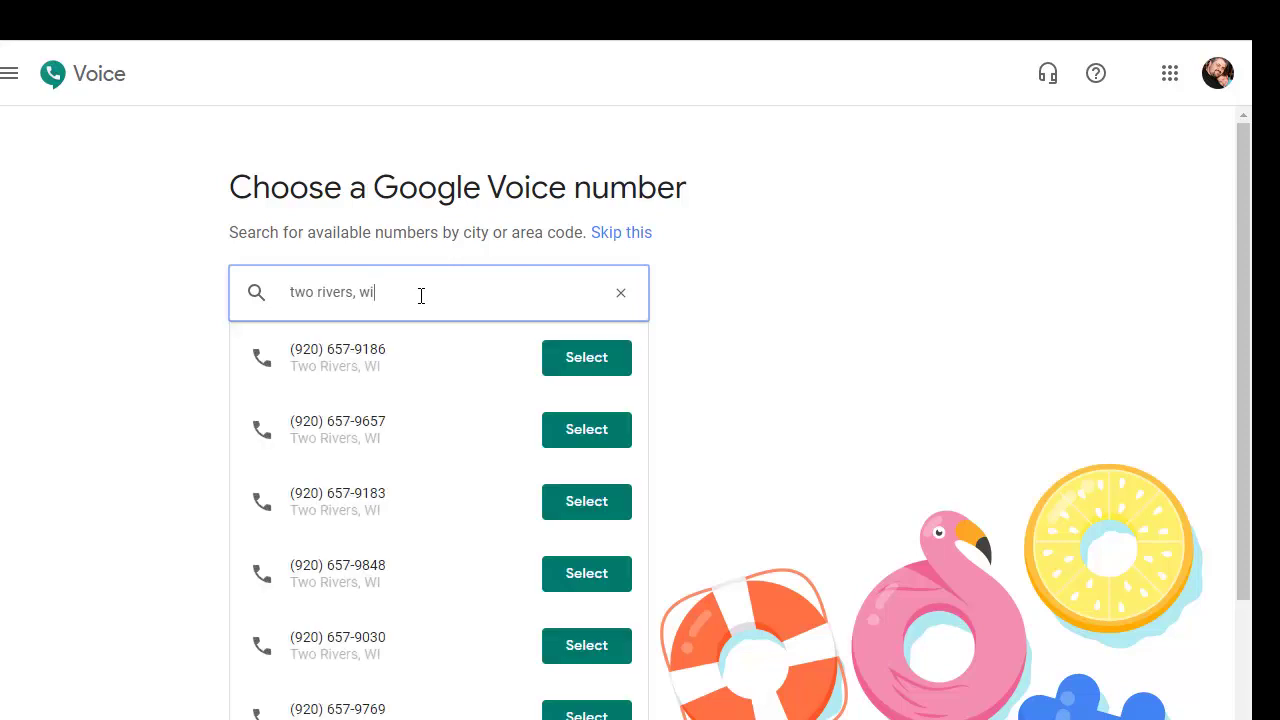
{"action": "left_click", "coordinate": [585, 360]}
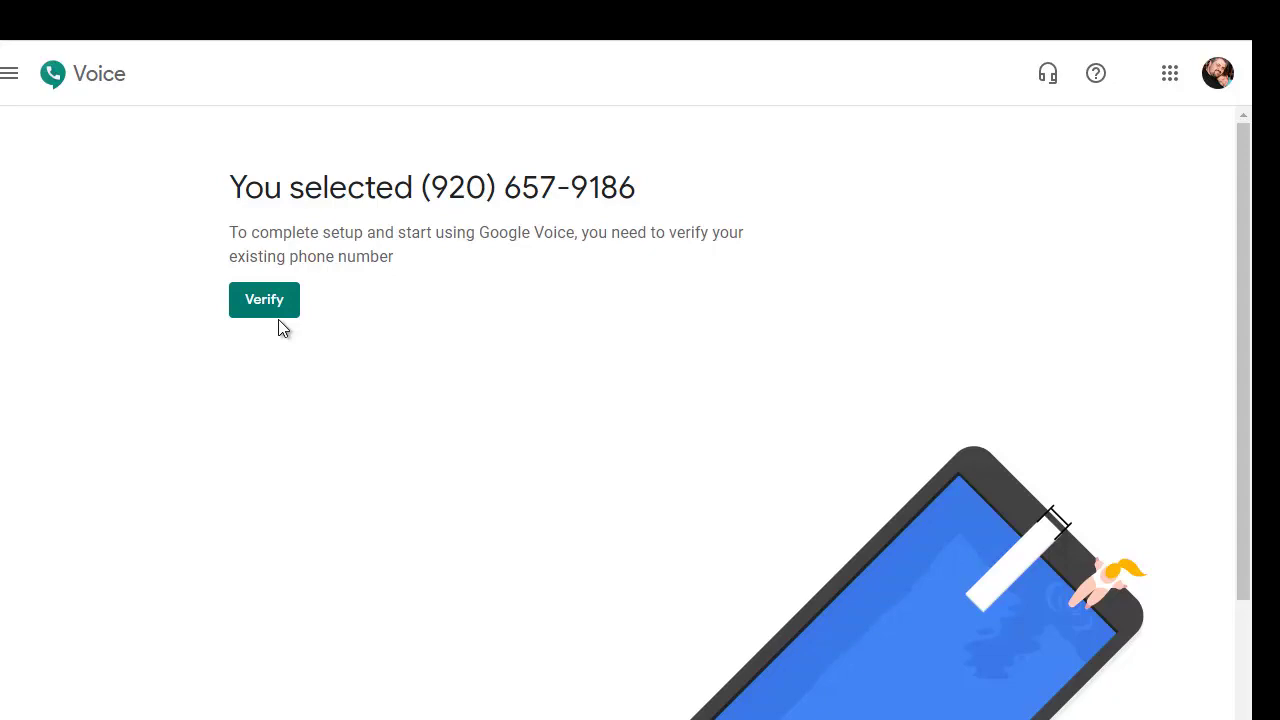
Enter your existing phone number and have a verification code texted to it
{"action": "left_click", "coordinate": [265, 310]}
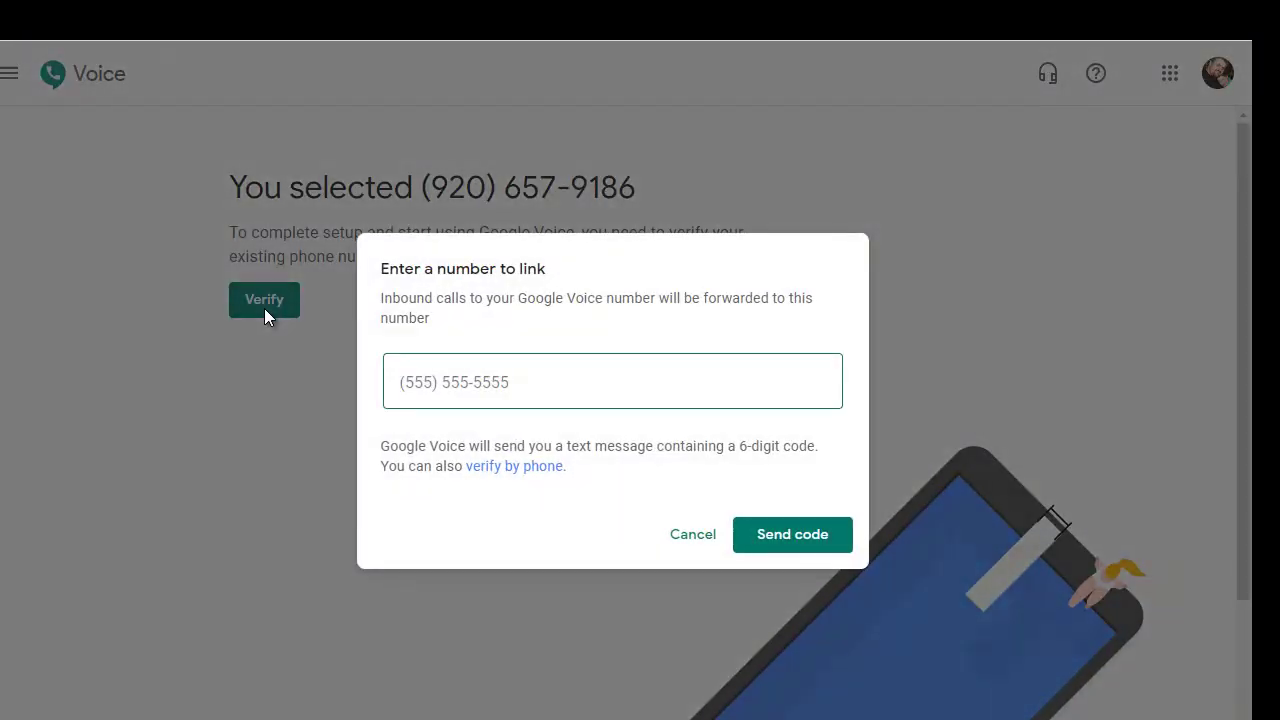
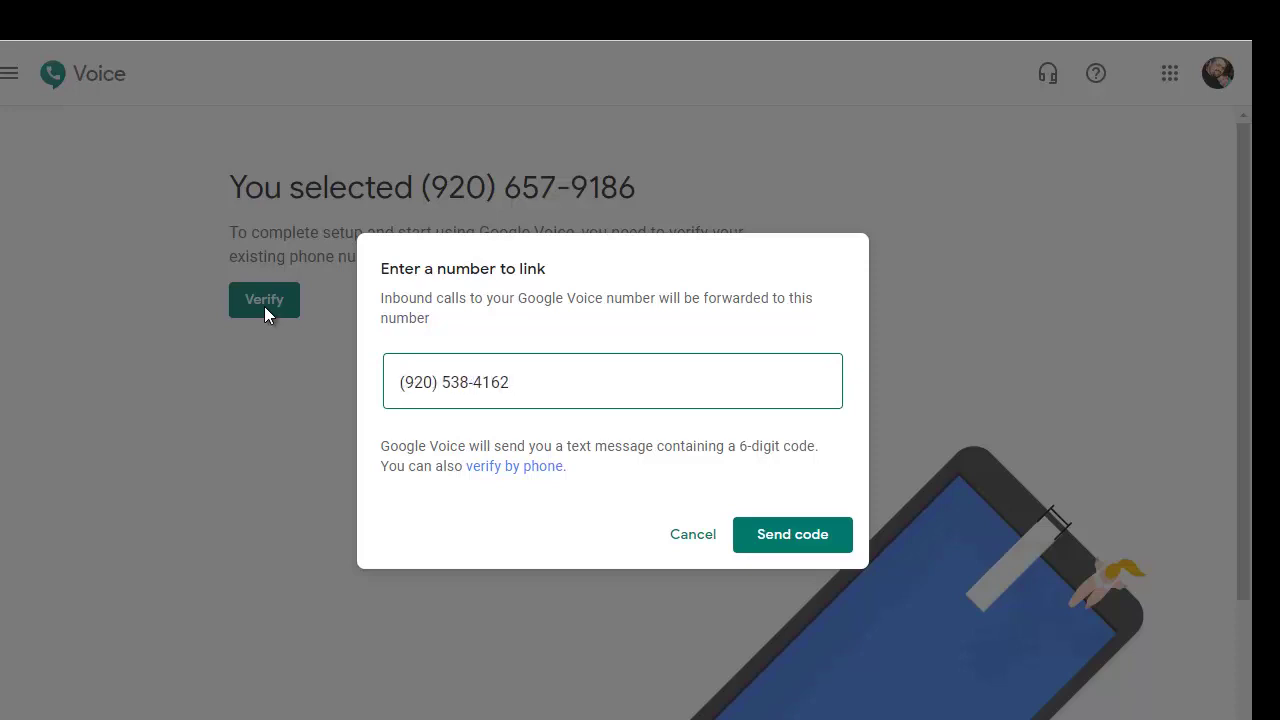
{"action": "left_click", "coordinate": [793, 536]}
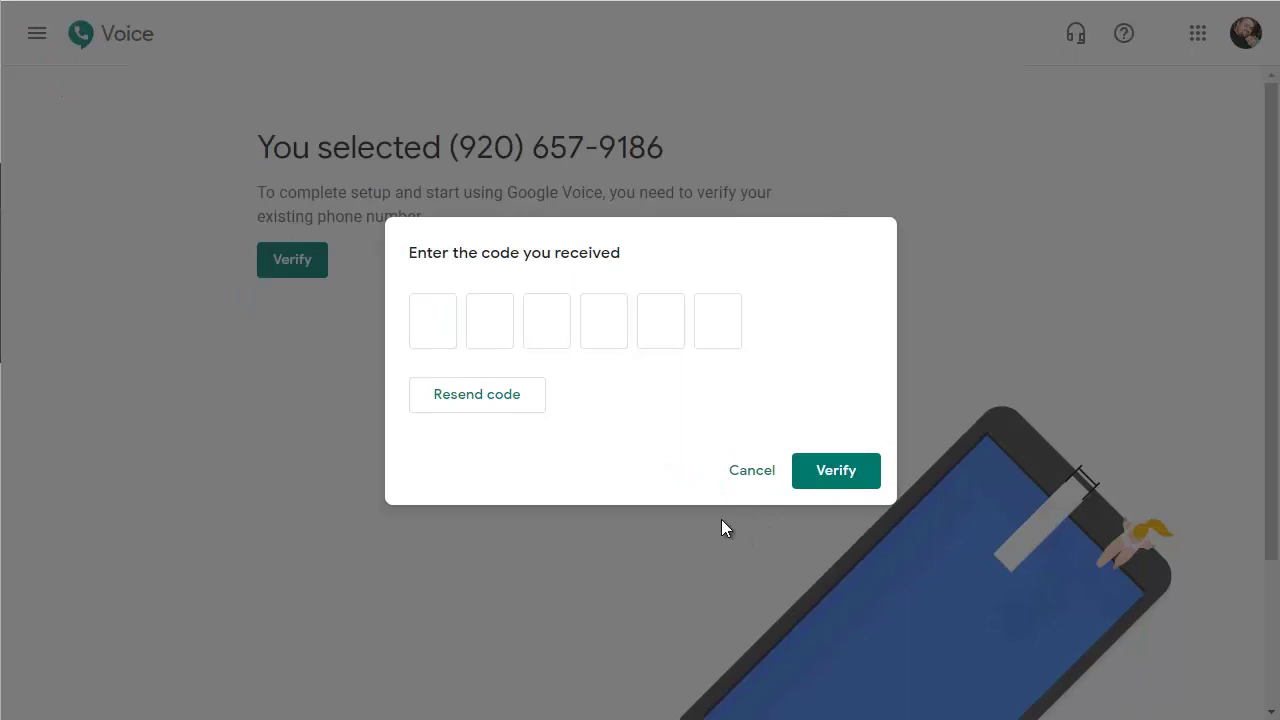
Enter the six-digit verification code from the text and submit it
{"action": "left_click", "coordinate": [426, 318]}
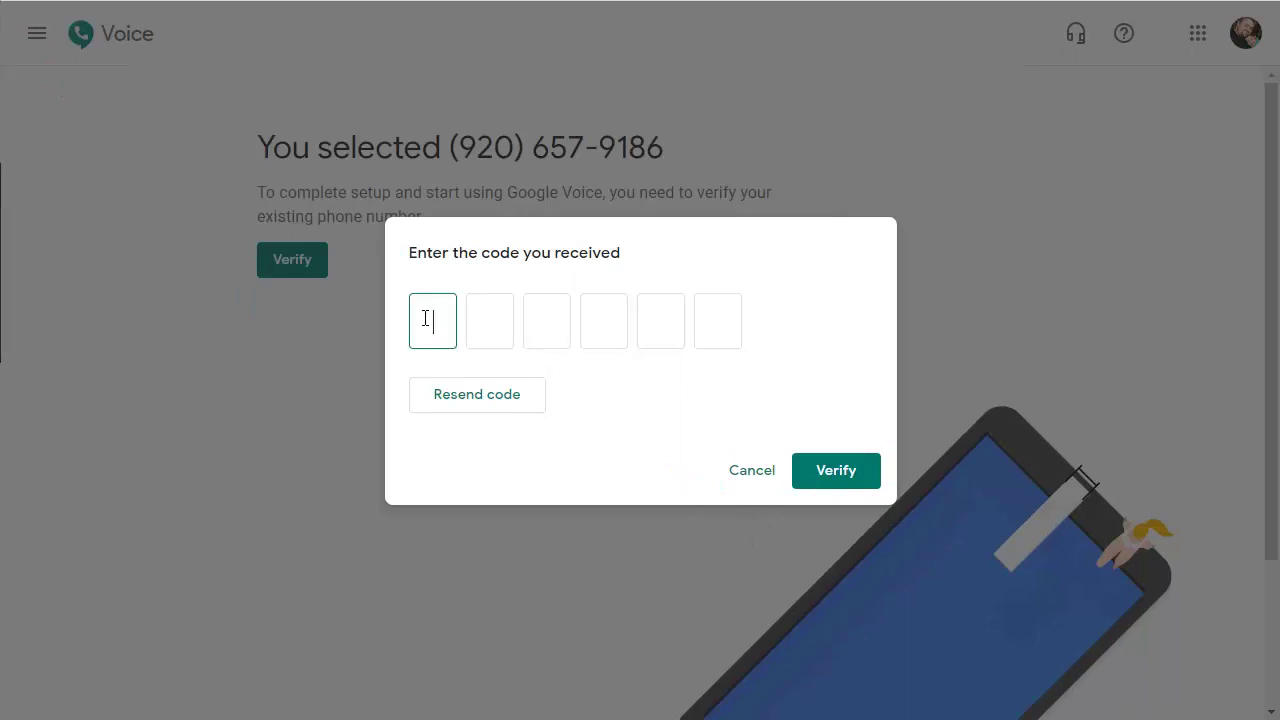
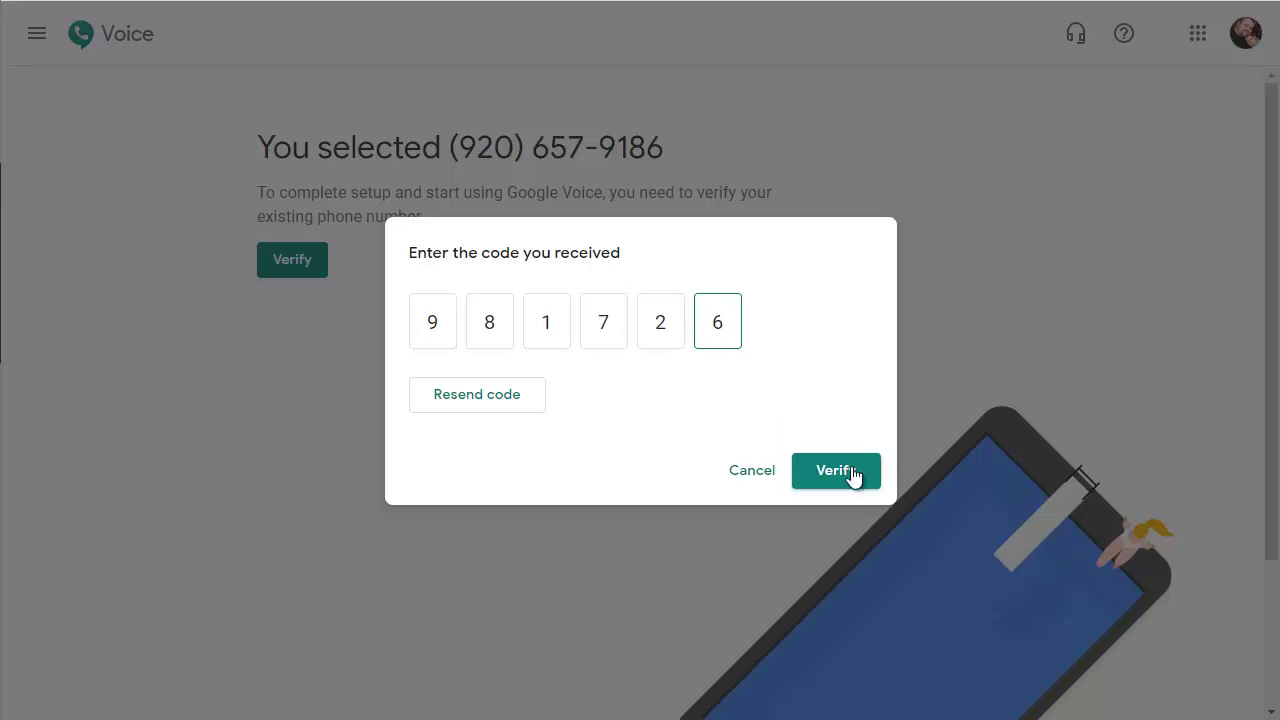
{"action": "left_click", "coordinate": [853, 475]}
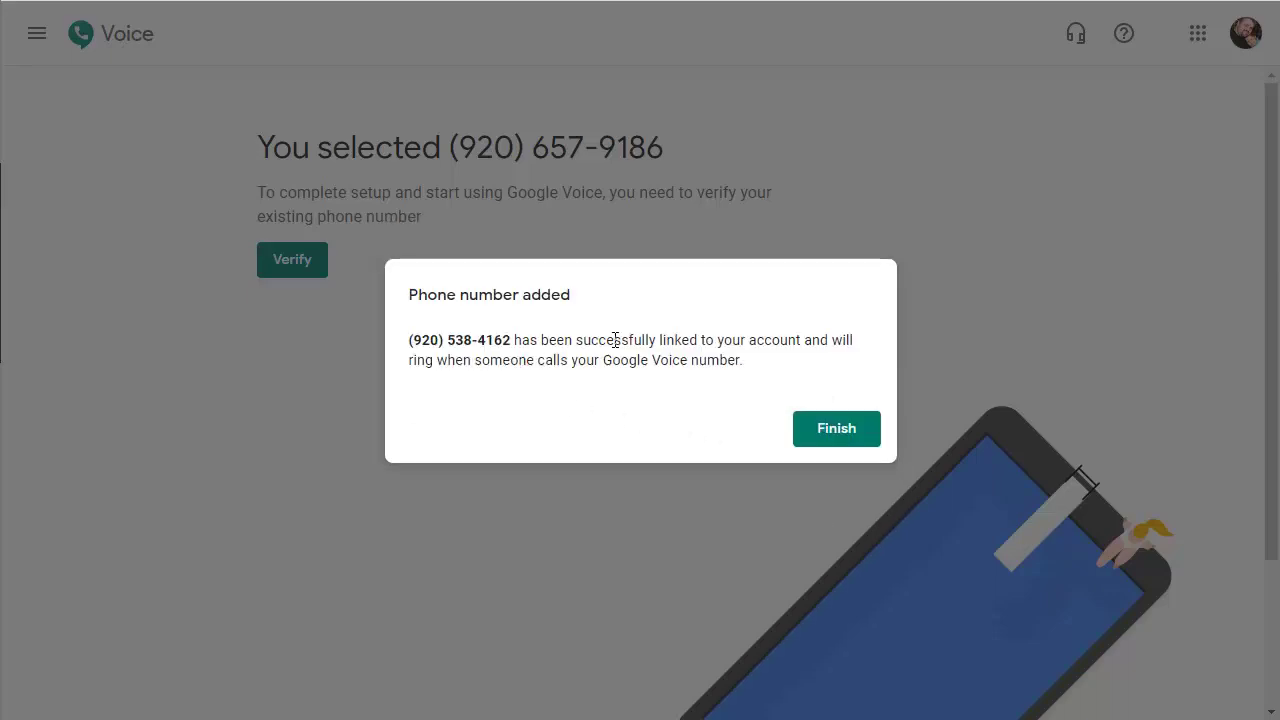
{"action": "left_click_drag", "start_coordinate": [539, 360], "coordinate": [541, 340]}
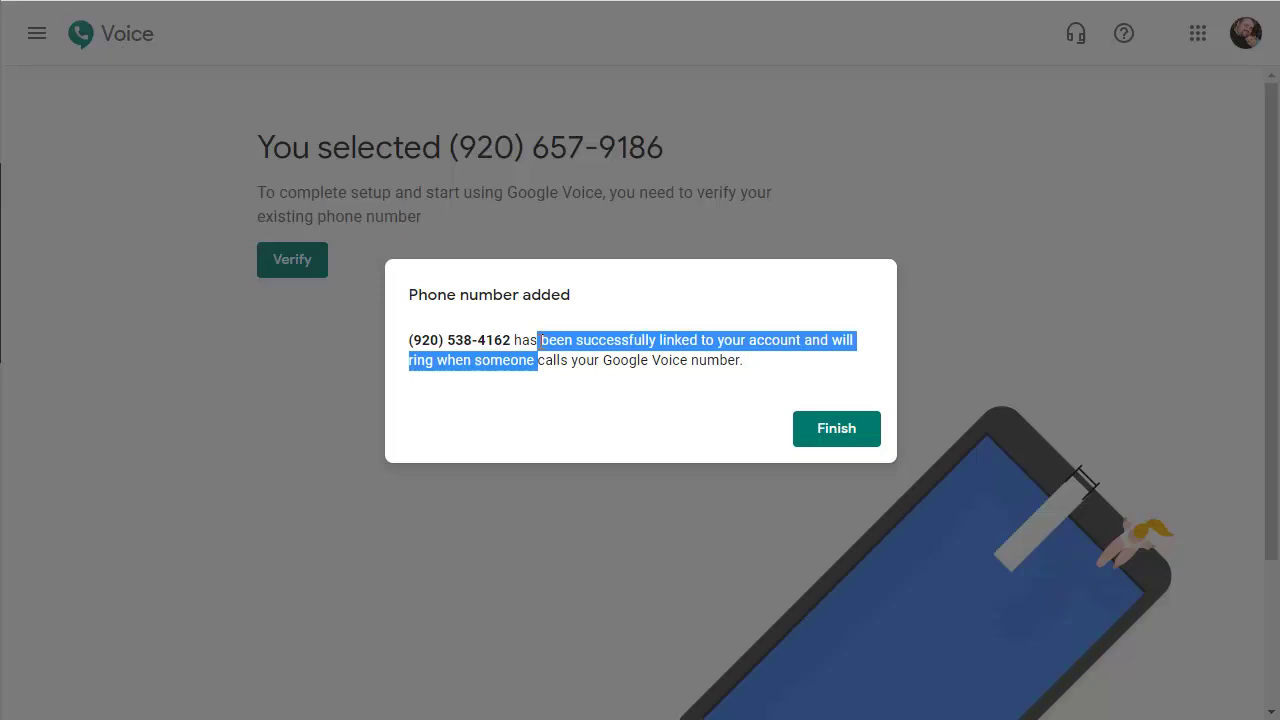
{"action": "left_click", "coordinate": [612, 358]}
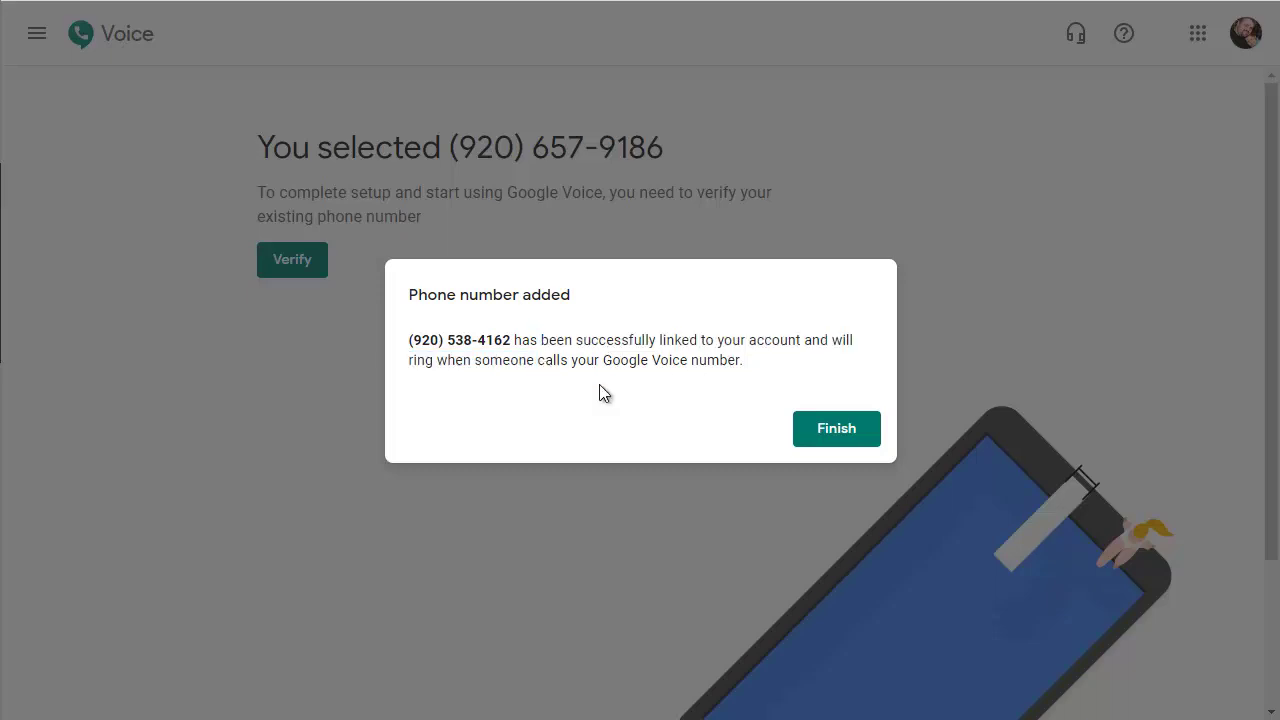
Finish linking the phone and complete the Google Voice number setup
{"action": "left_click", "coordinate": [822, 430]}
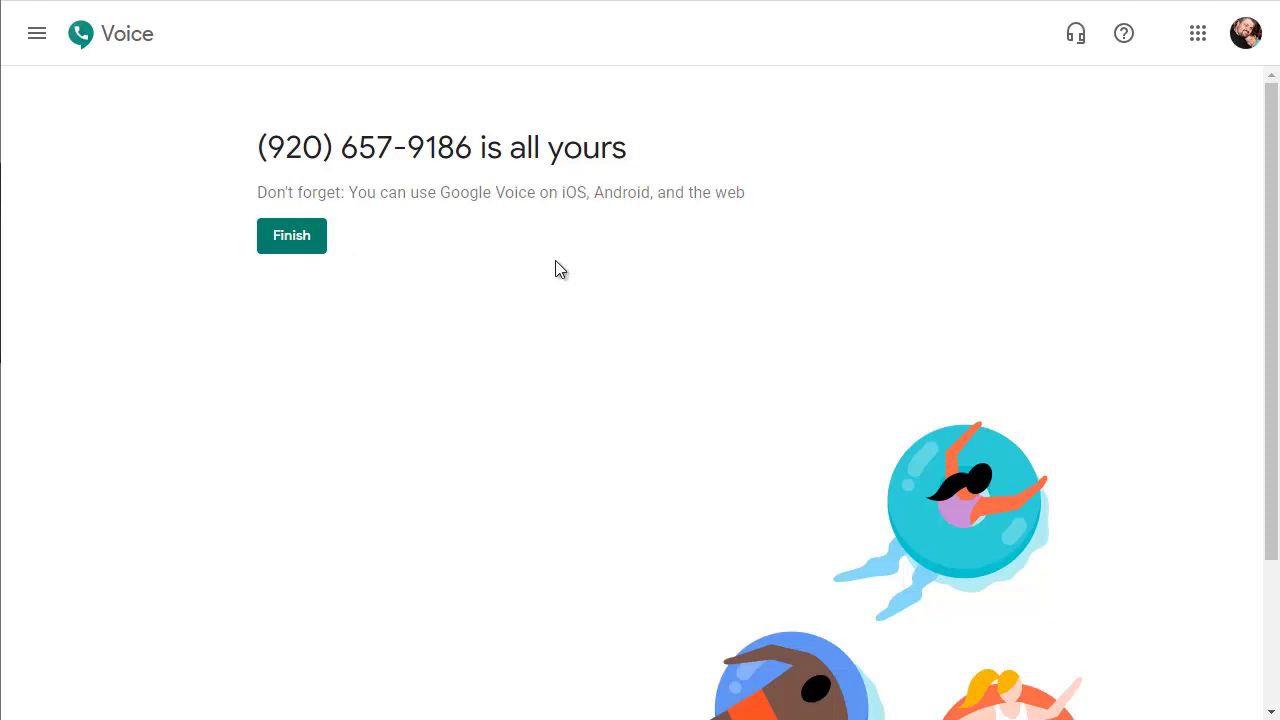
{"action": "left_click", "coordinate": [296, 235]}
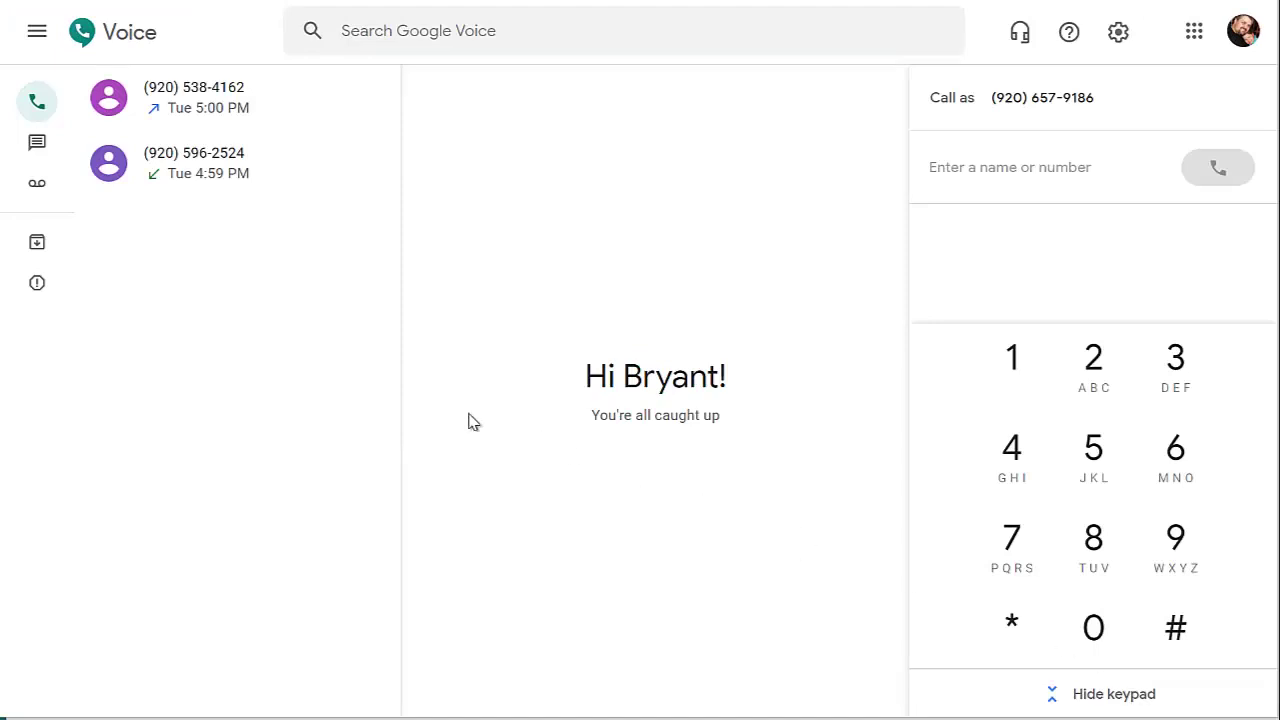
{"action": "left_click", "coordinate": [1022, 47]}
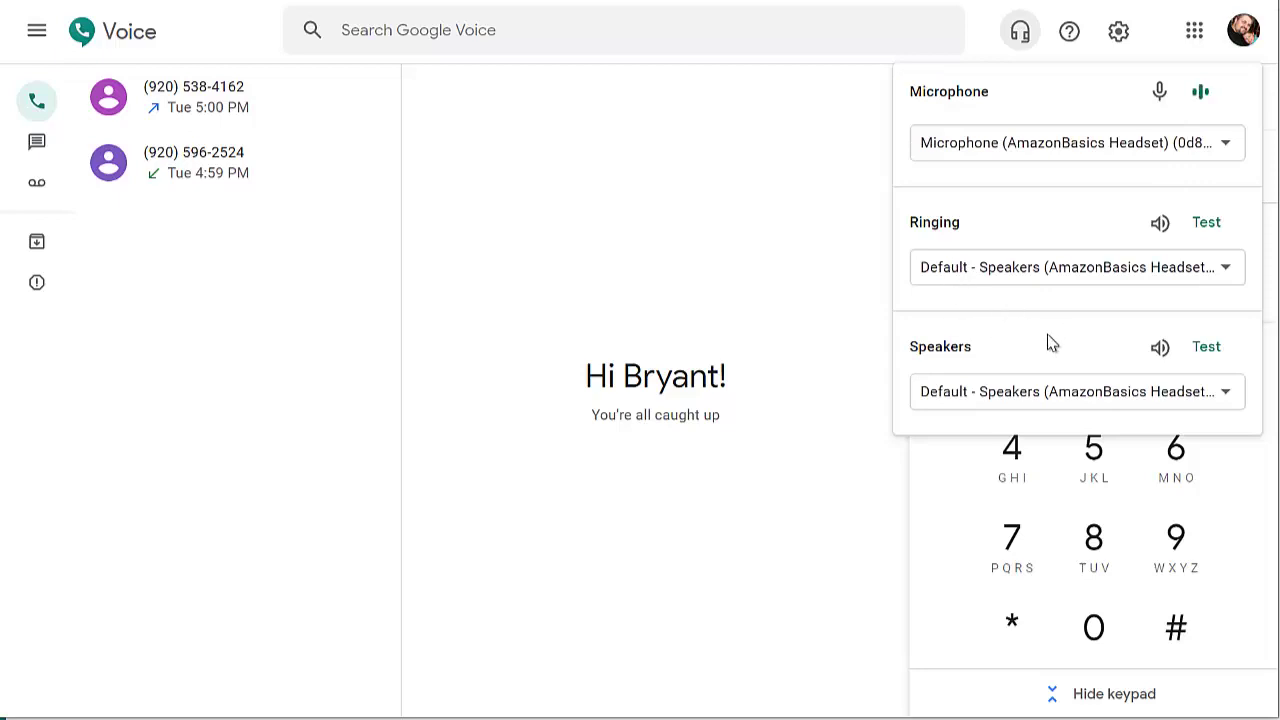
{"action": "left_click", "coordinate": [1210, 228]}
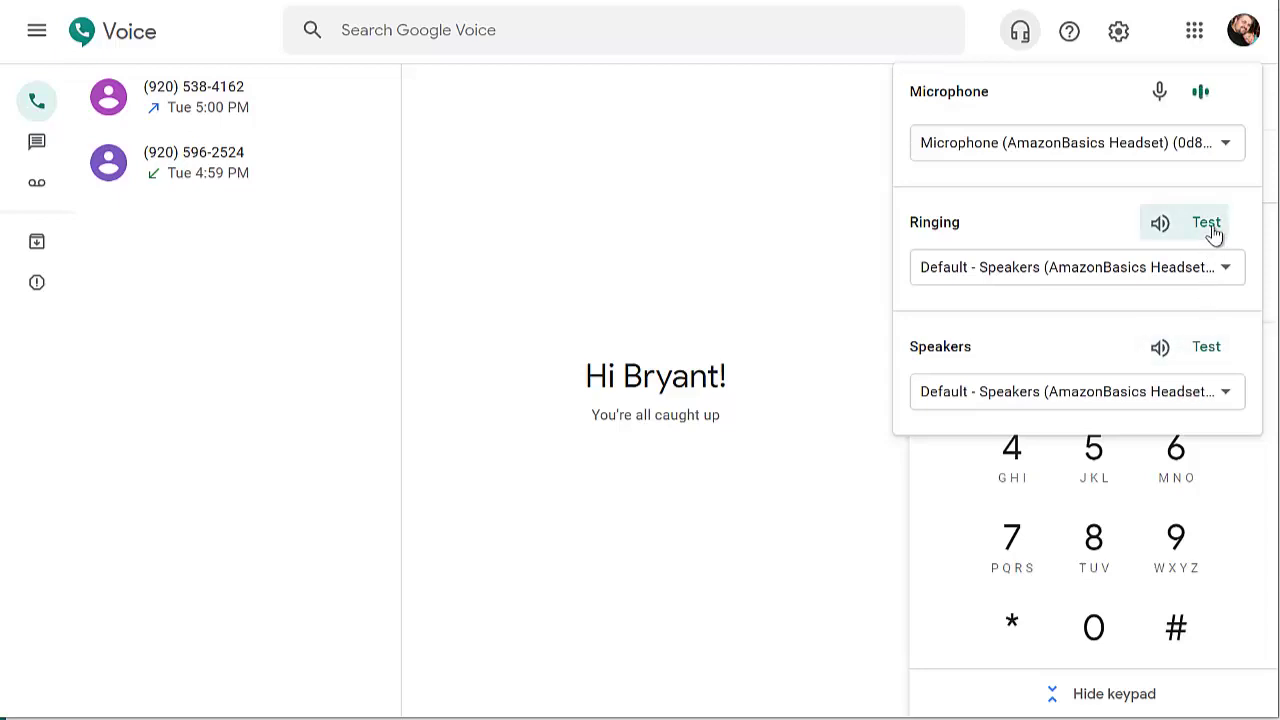
{"action": "left_click", "coordinate": [1210, 228]}
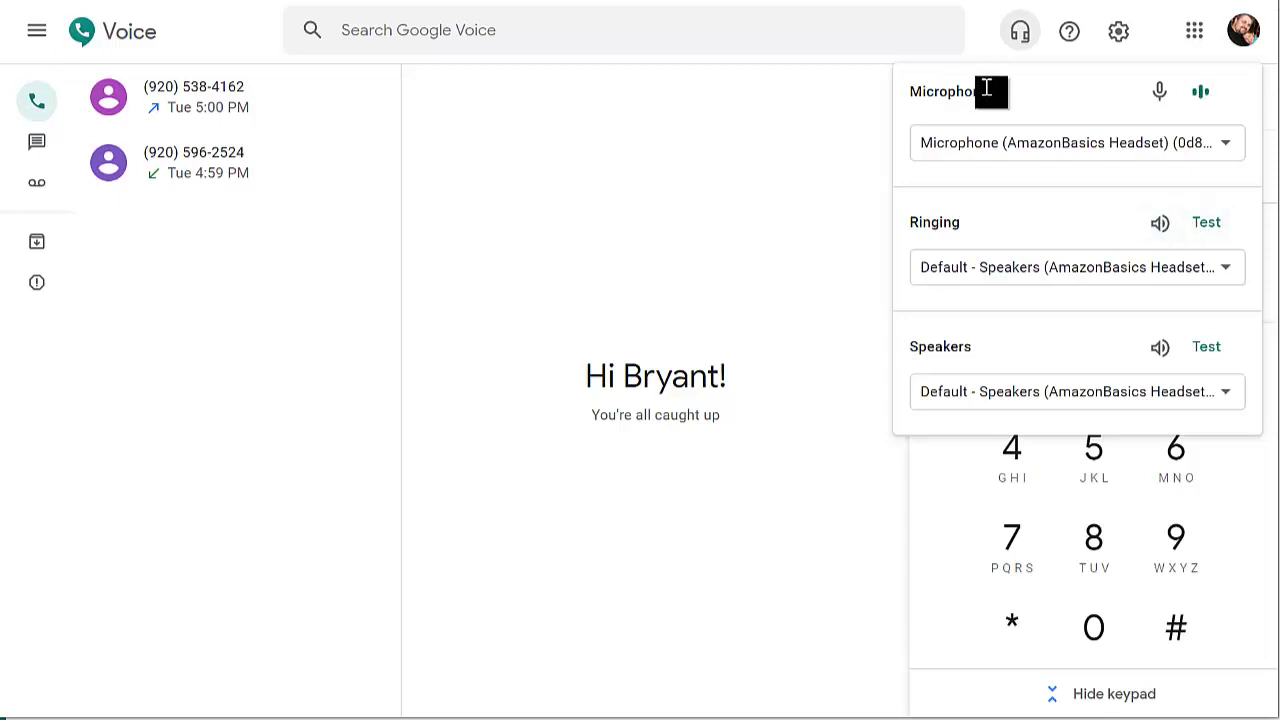
{"action": "left_click", "coordinate": [1024, 36]}
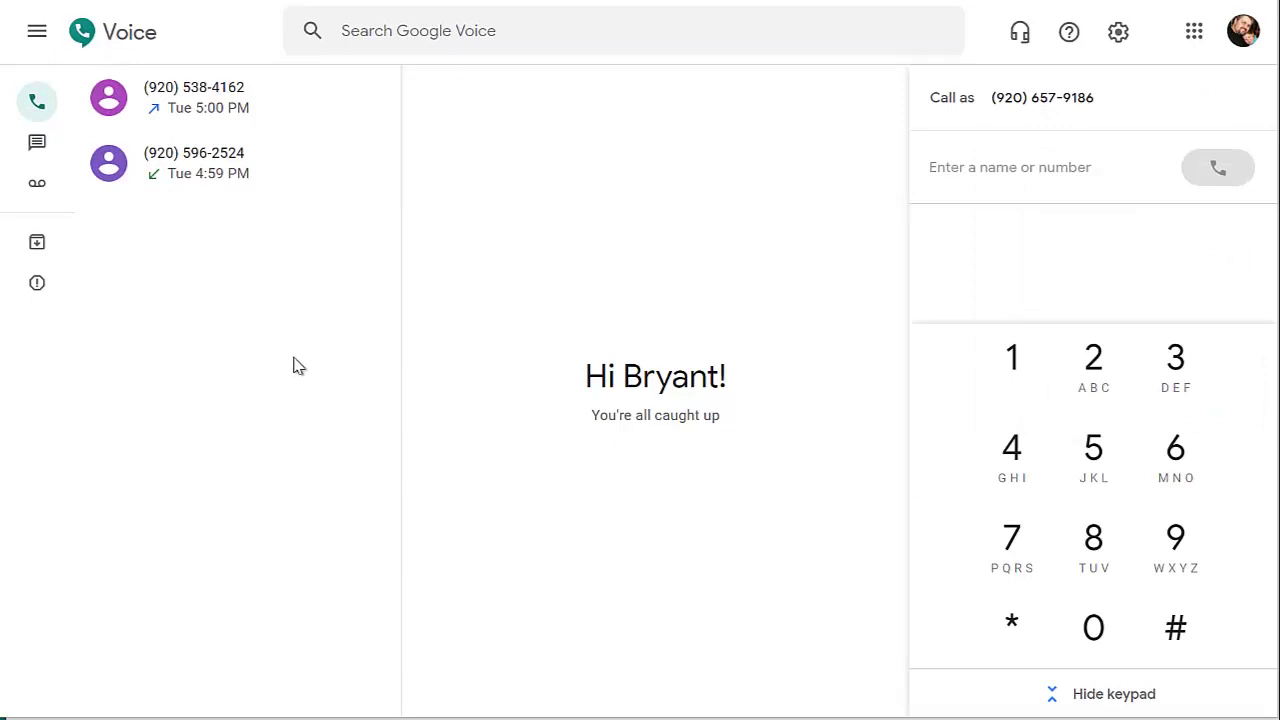
Toggle the main navigation menu, leaving it expanded
{"action": "left_click", "coordinate": [40, 46]}
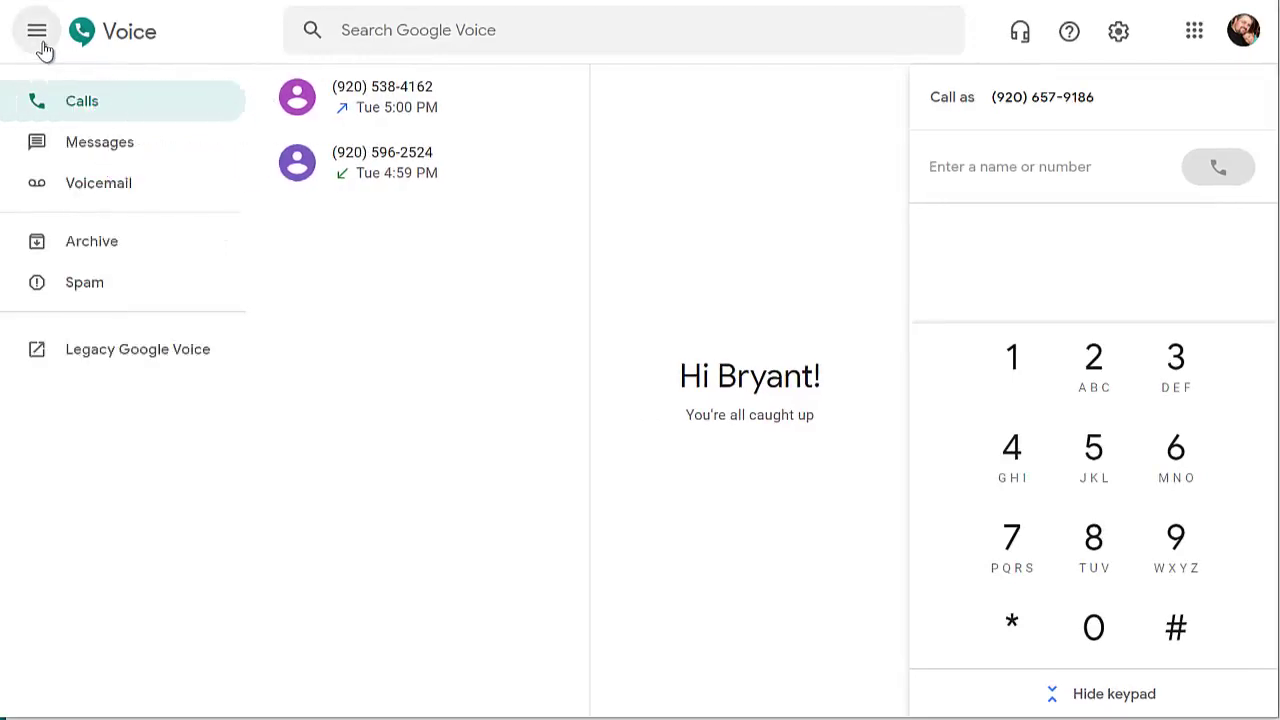
{"action": "left_click", "coordinate": [38, 32]}
{"action": "left_click", "coordinate": [38, 32]}
{"action": "left_click", "coordinate": [42, 46]}
{"action": "left_click", "coordinate": [42, 46]}
View details of the Tuesday 5:00 PM outgoing call and its More options menu
{"action": "left_click", "coordinate": [486, 111]}
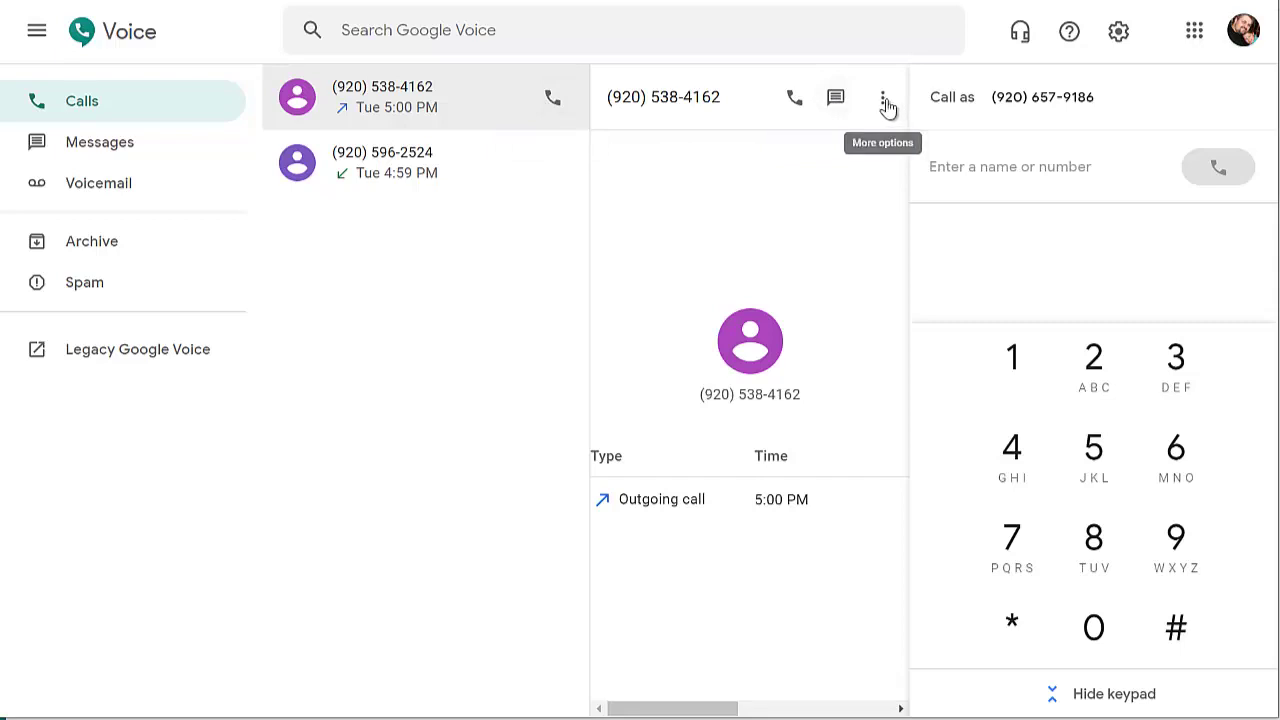
{"action": "left_click", "coordinate": [884, 104]}
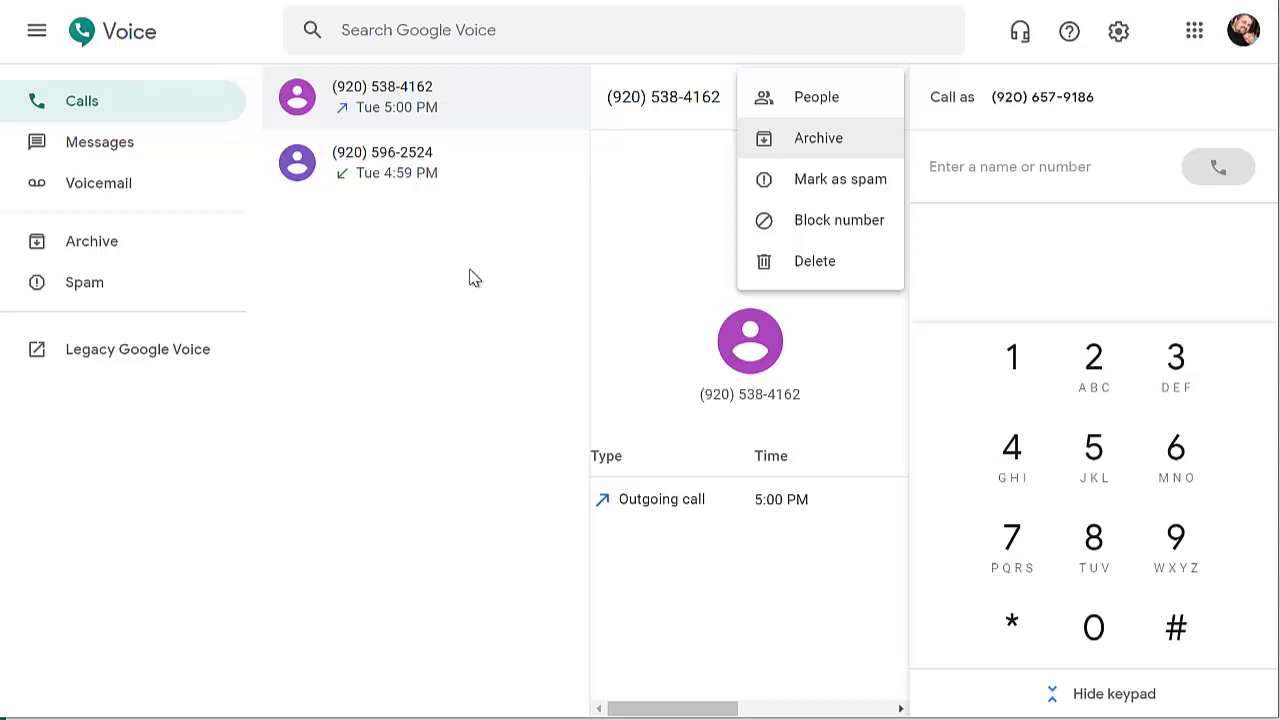
{"action": "left_click", "coordinate": [119, 151]}
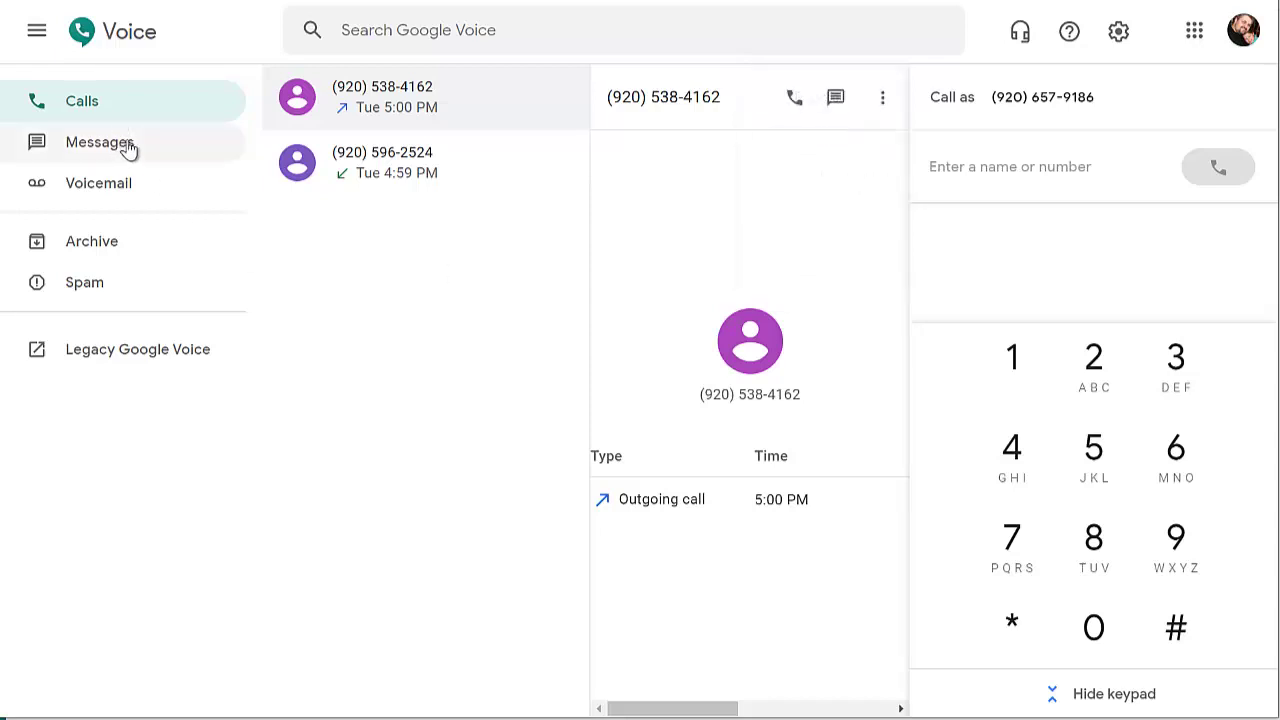
Switch to Messages to see the sent 'Hello from school!' text
{"action": "left_click", "coordinate": [125, 150]}
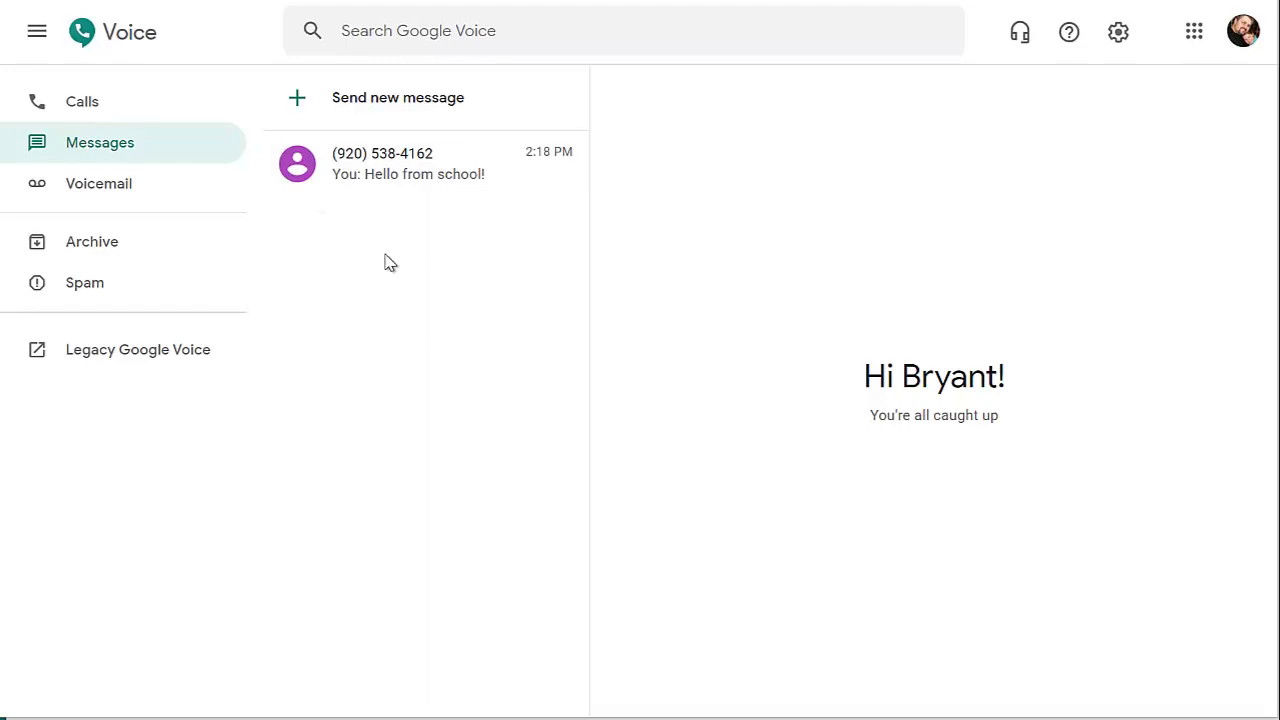
Open the Jan 19, 2012 Google Voice welcome voicemail in the Voicemail section
{"action": "left_click", "coordinate": [107, 187]}
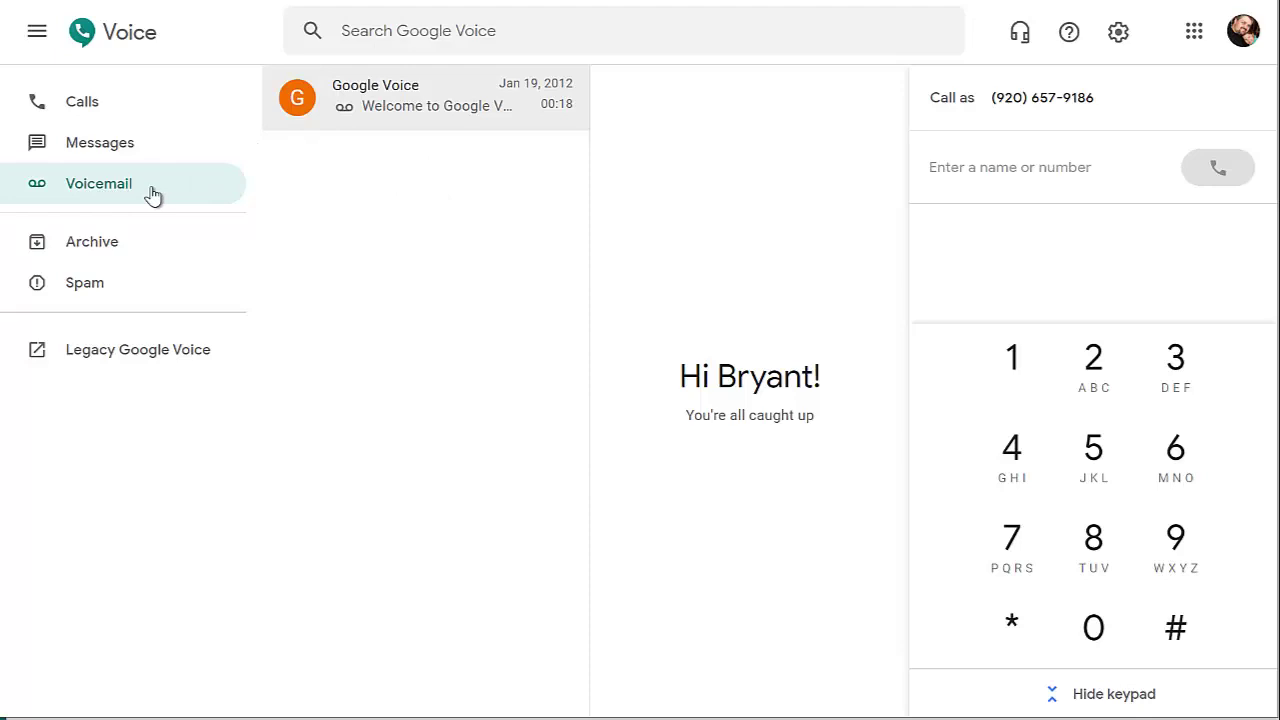
{"action": "left_click", "coordinate": [445, 110]}
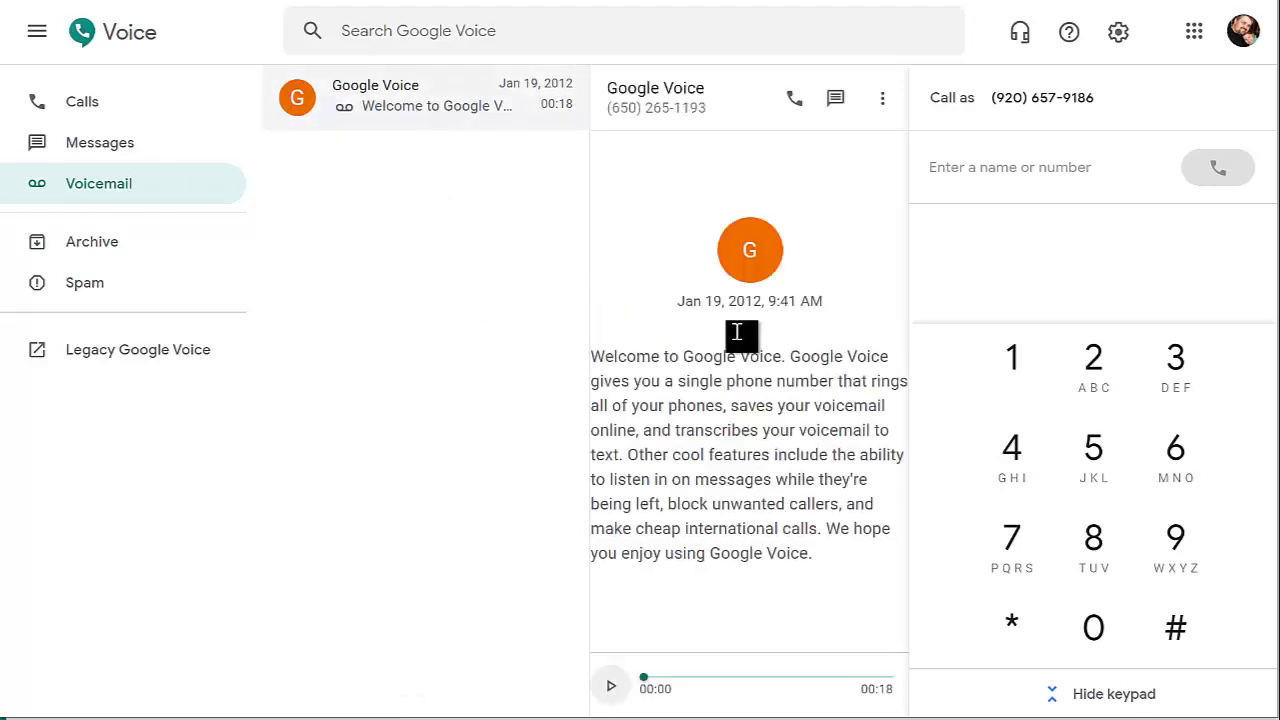
{"action": "left_click_drag", "start_coordinate": [713, 356], "coordinate": [728, 488]}
{"action": "left_click", "coordinate": [729, 489]}
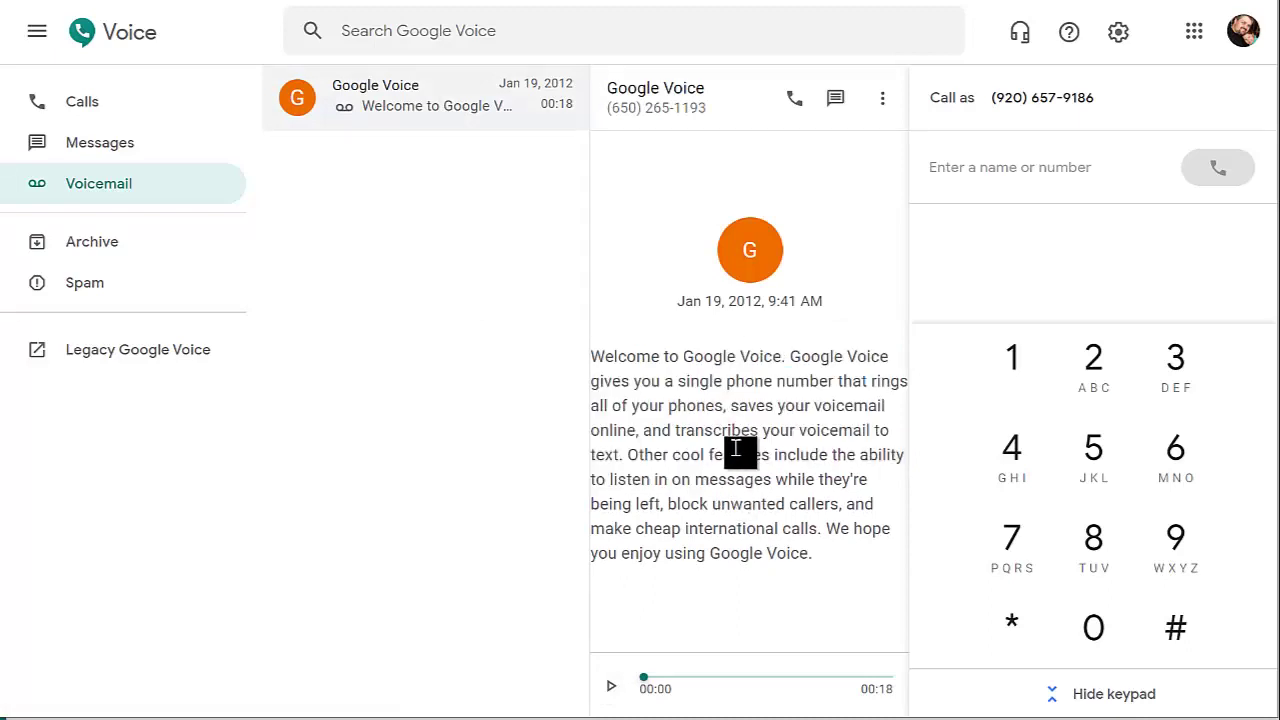
Play and pause the voicemail, then check its More options menu
{"action": "left_click", "coordinate": [608, 692]}
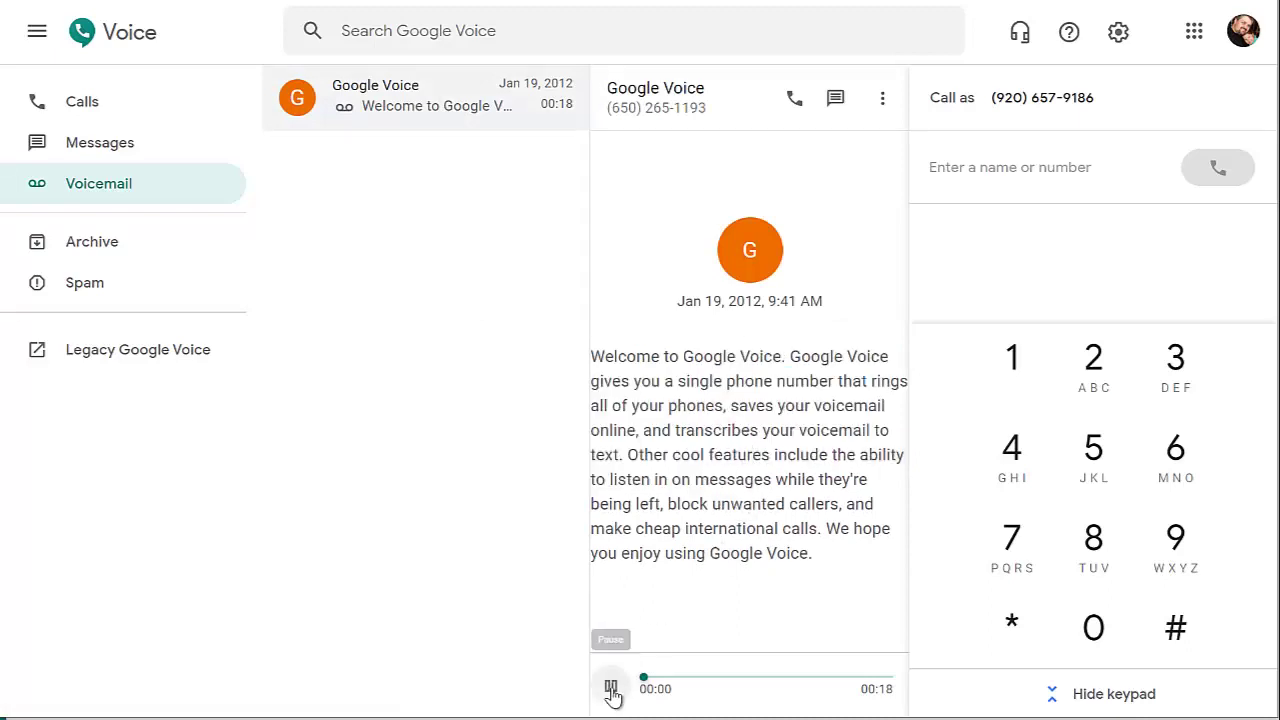
{"action": "left_click", "coordinate": [611, 689]}
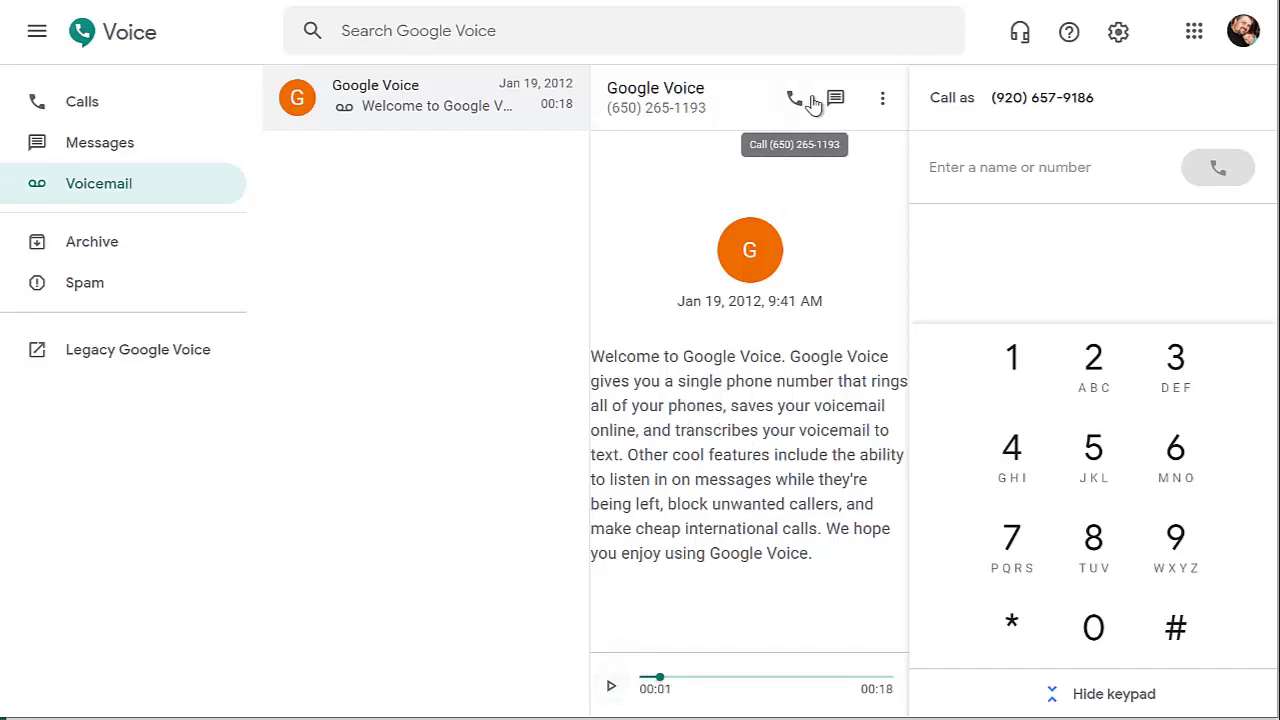
{"action": "left_click", "coordinate": [891, 106]}
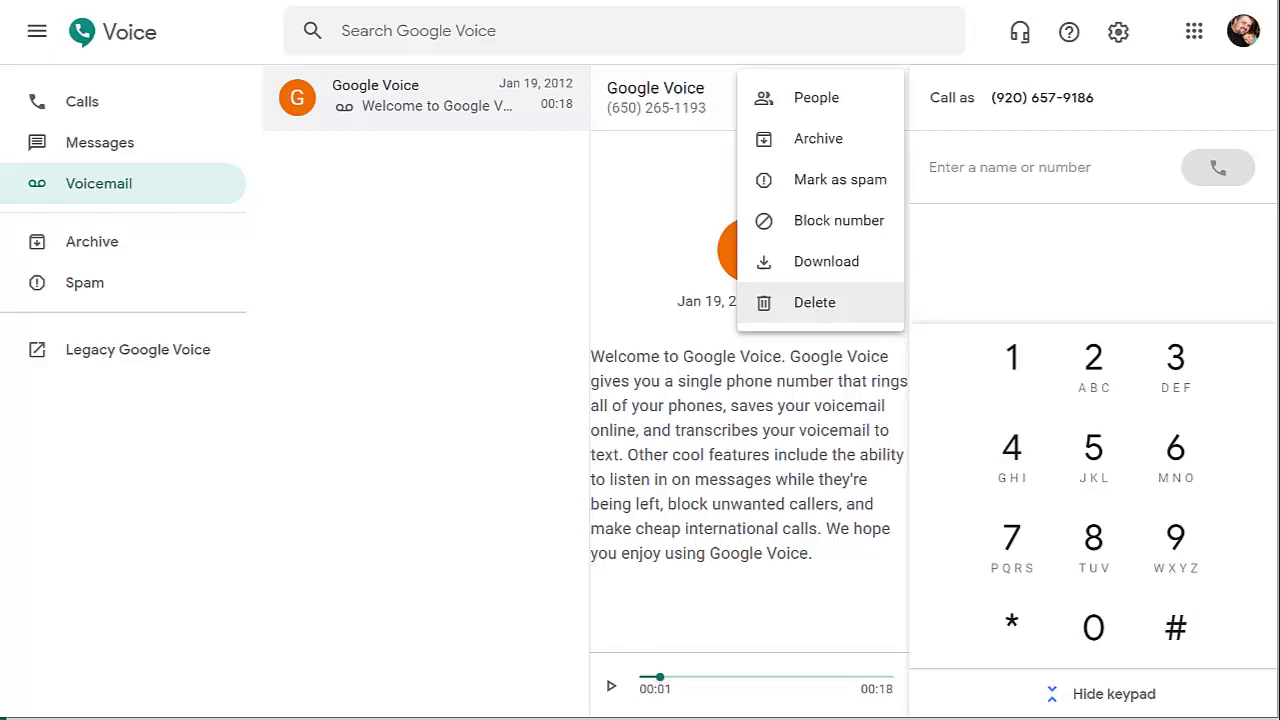
{"action": "left_click", "coordinate": [390, 156]}
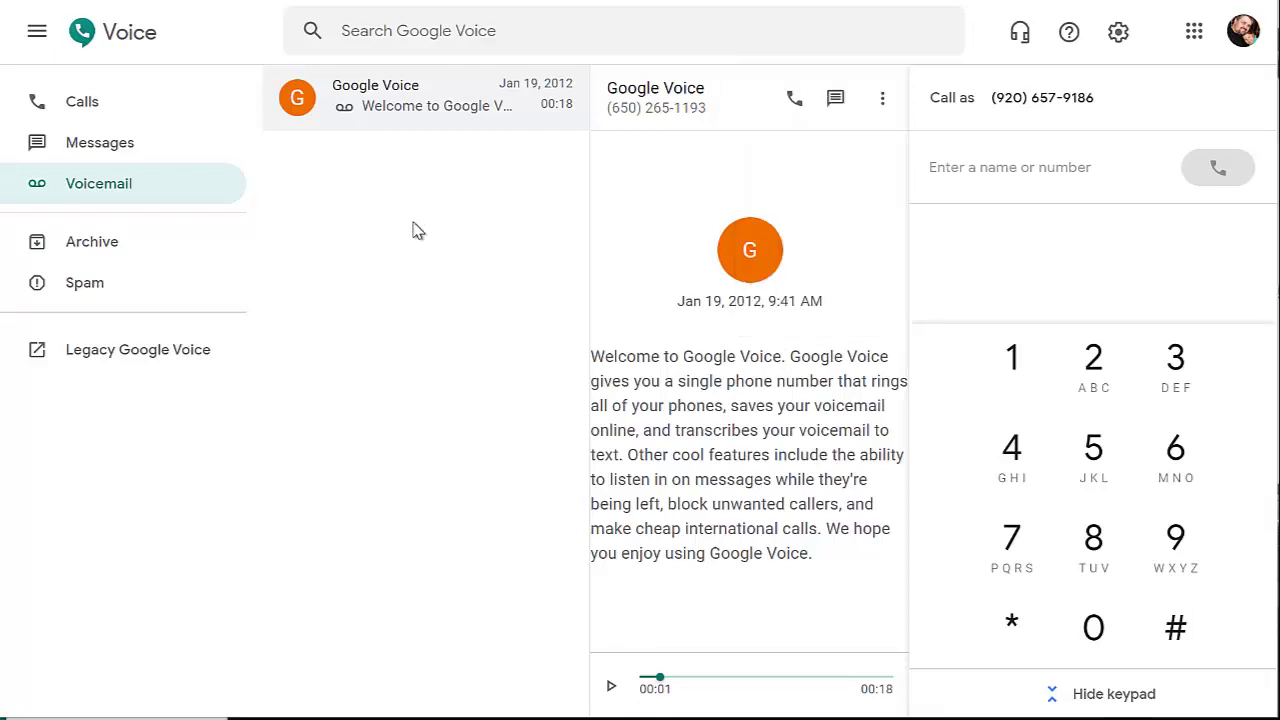
Show the empty Archive section and collapse the navigation drawer to icons
{"action": "left_click", "coordinate": [97, 262]}
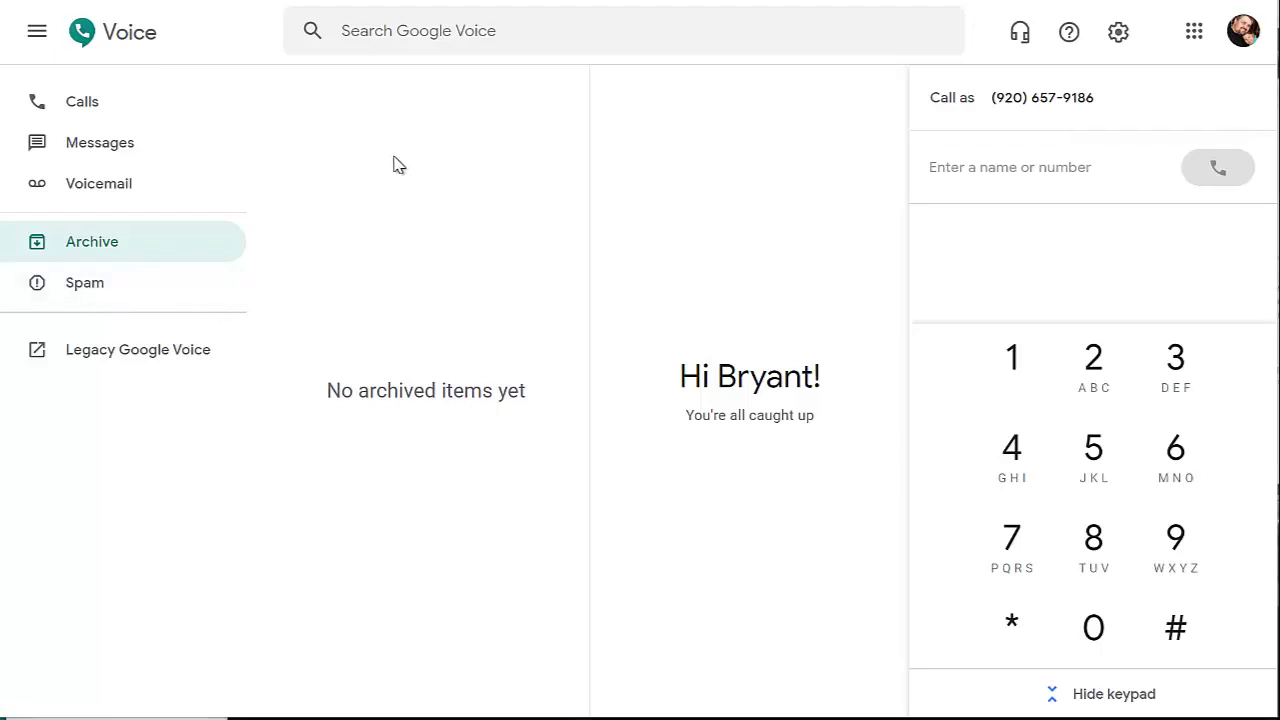
{"action": "left_click", "coordinate": [36, 38]}
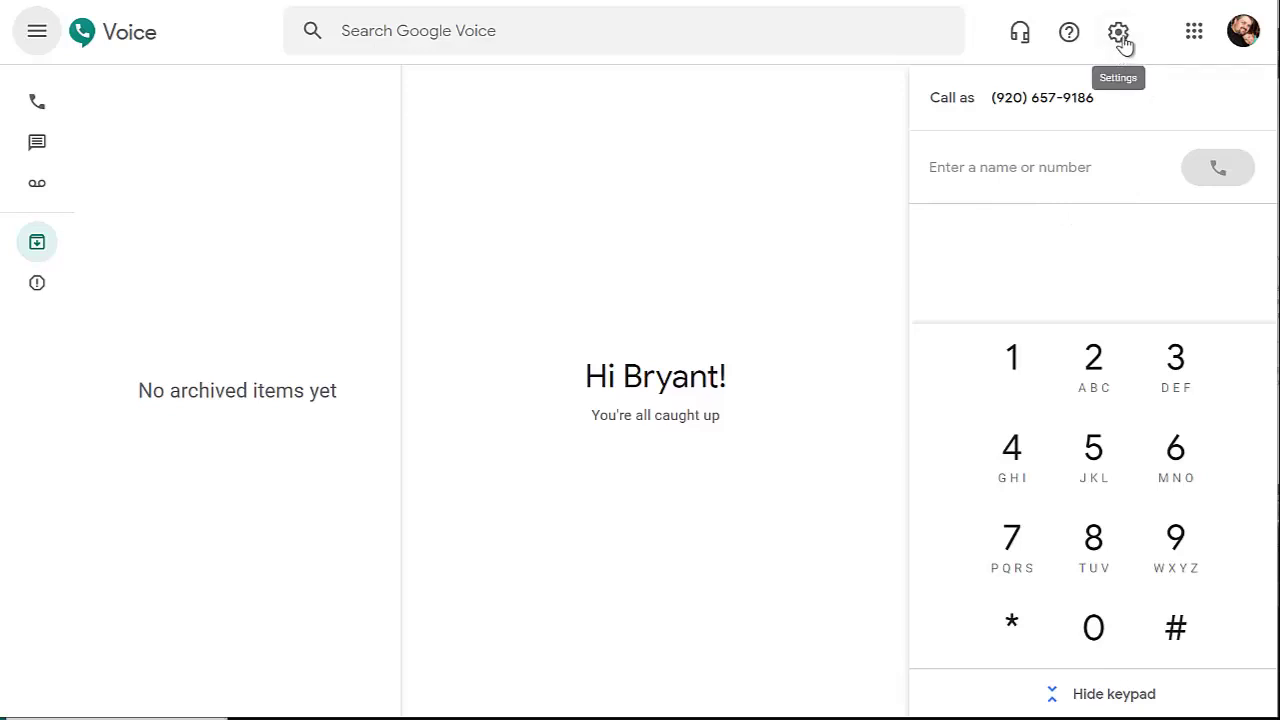
Open Settings to the Account section with the Voice number and linked phone
{"action": "left_click", "coordinate": [1121, 38]}
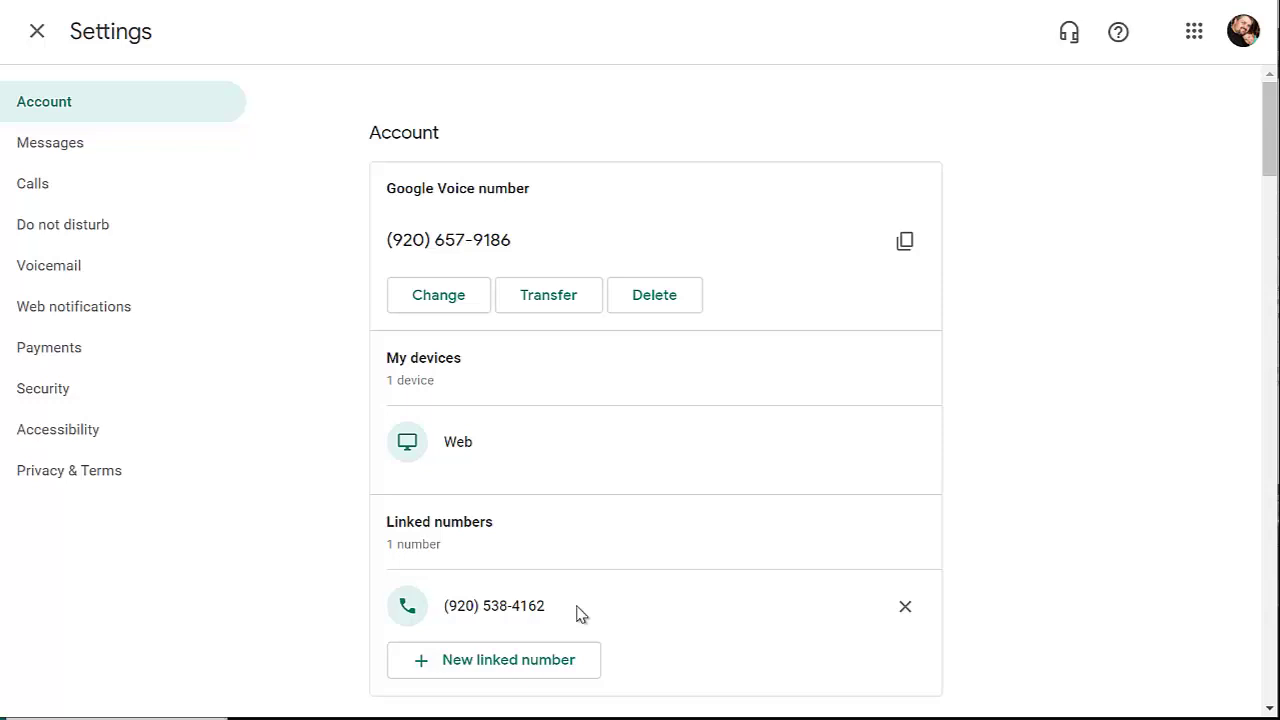
Browse Messages and Calls settings and turn off email alerts for missed calls
{"action": "left_click", "coordinate": [74, 156]}
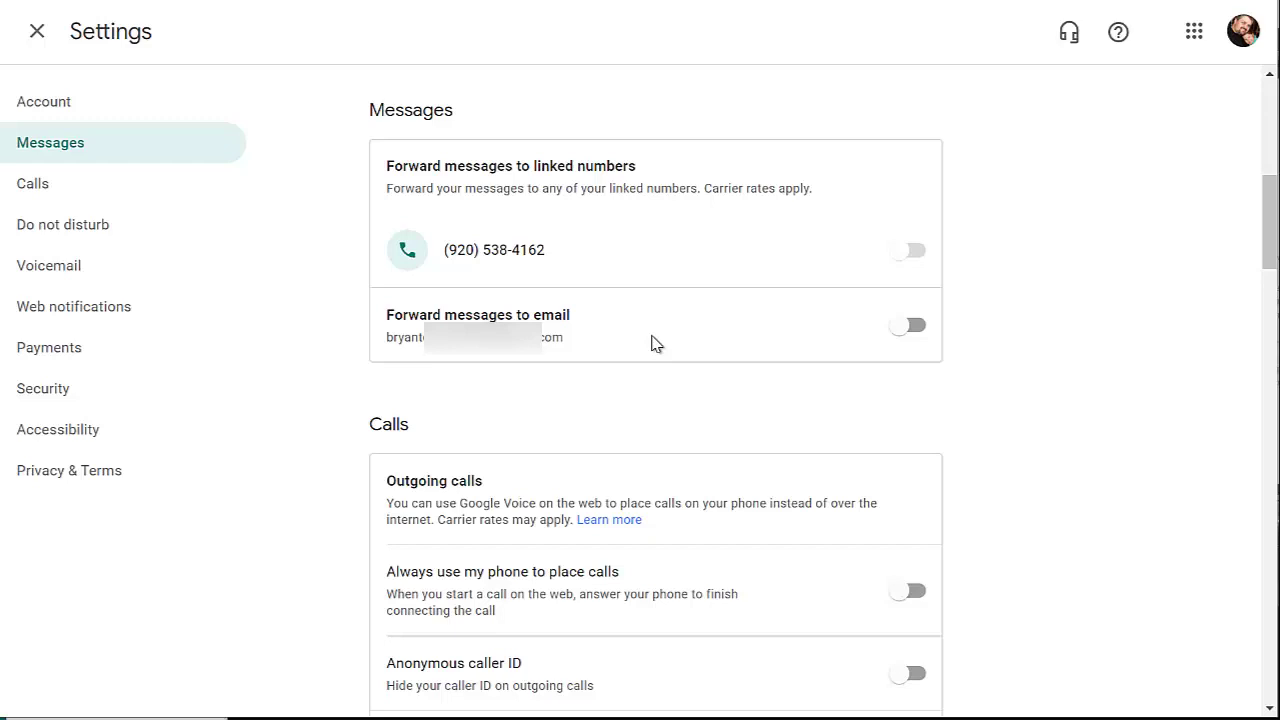
{"action": "left_click", "coordinate": [108, 193]}
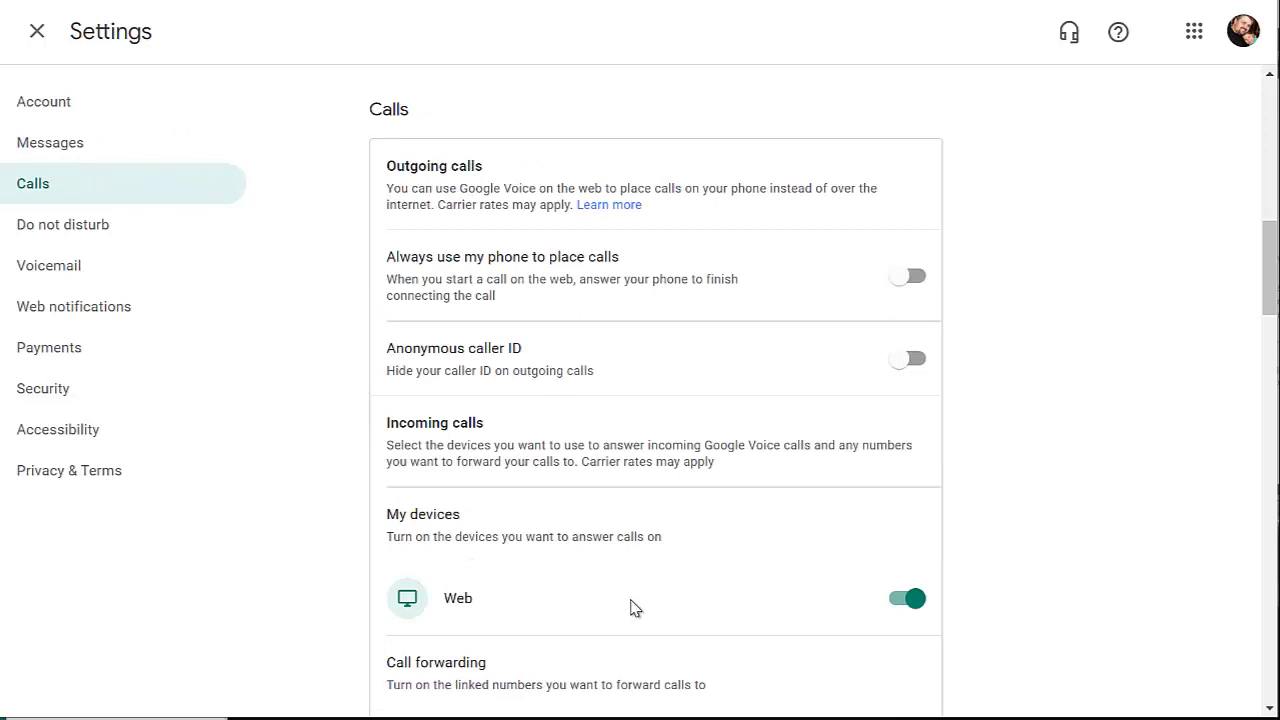
{"action": "scroll", "coordinate": [631, 606], "scroll_direction": "down", "scroll_amount": 1}
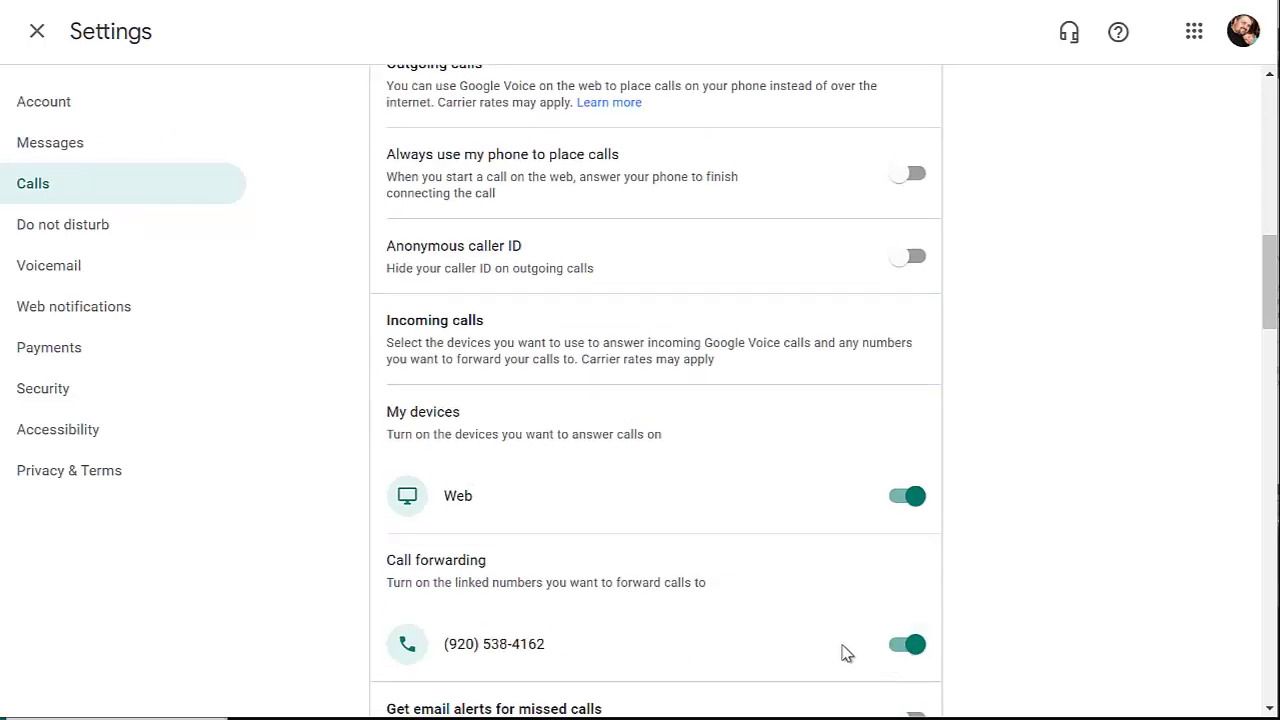
{"action": "scroll", "coordinate": [634, 640], "scroll_direction": "down", "scroll_amount": 3}
{"action": "left_click", "coordinate": [902, 418]}
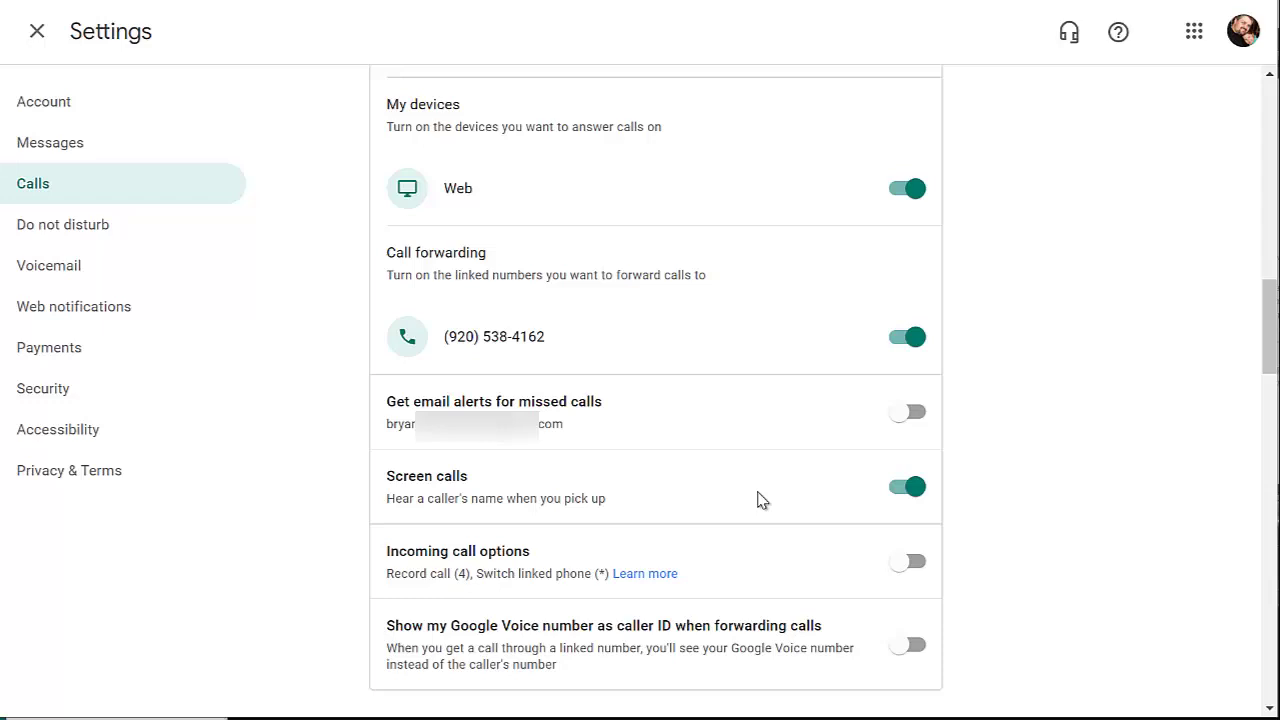
Turn Do not disturb on briefly, then back off
{"action": "scroll", "coordinate": [757, 500], "scroll_direction": "down", "scroll_amount": 4}
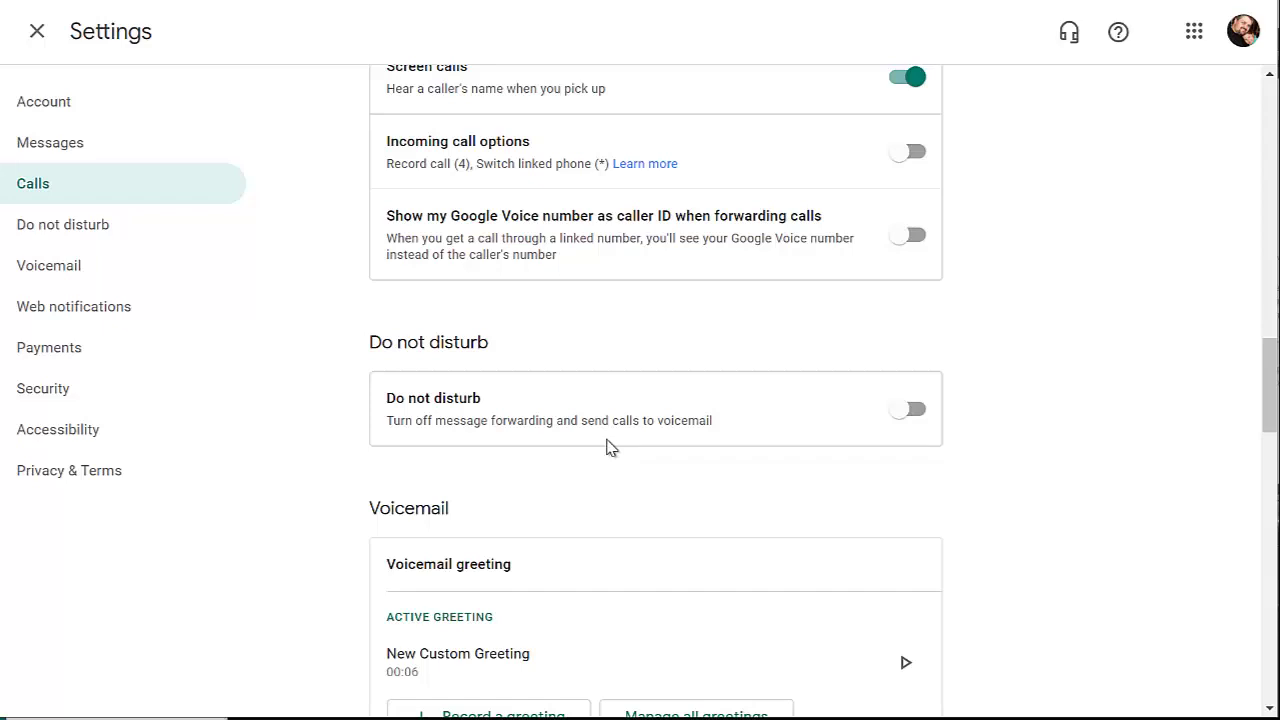
{"action": "left_click", "coordinate": [903, 418]}
{"action": "left_click", "coordinate": [900, 476]}
{"action": "scroll", "coordinate": [559, 309], "scroll_direction": "down", "scroll_amount": 3}
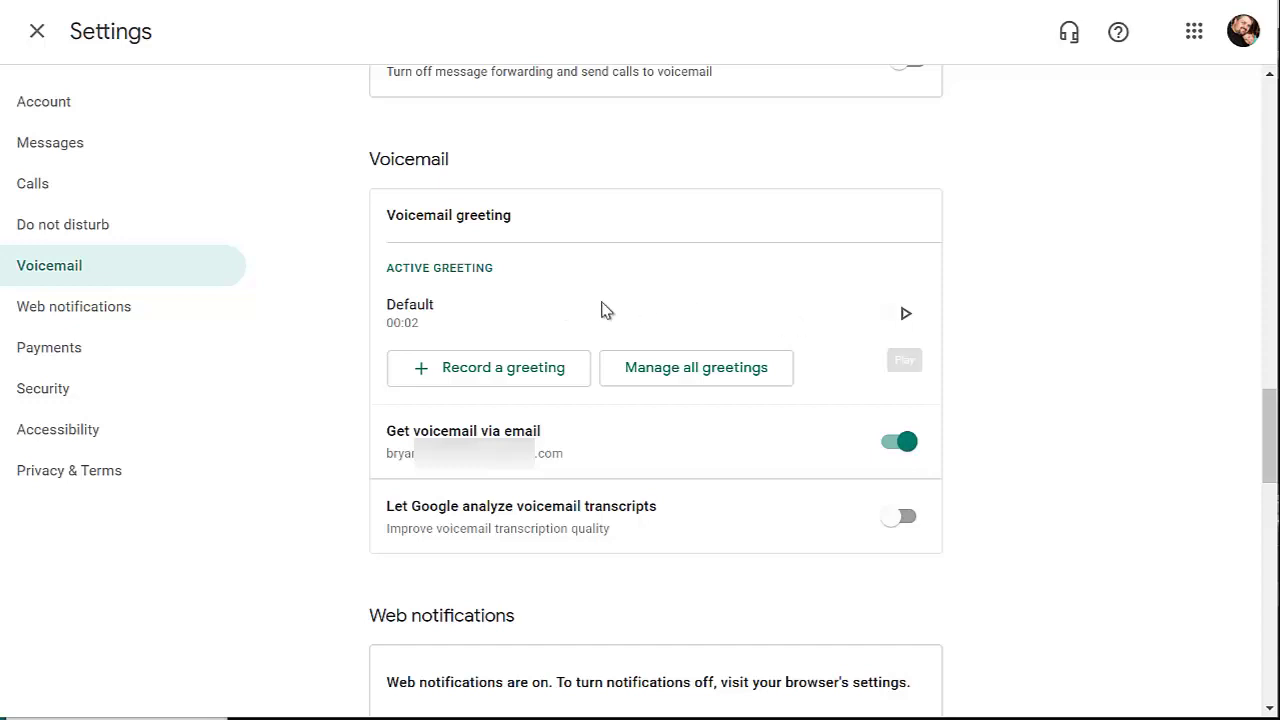
{"action": "left_click", "coordinate": [905, 318]}
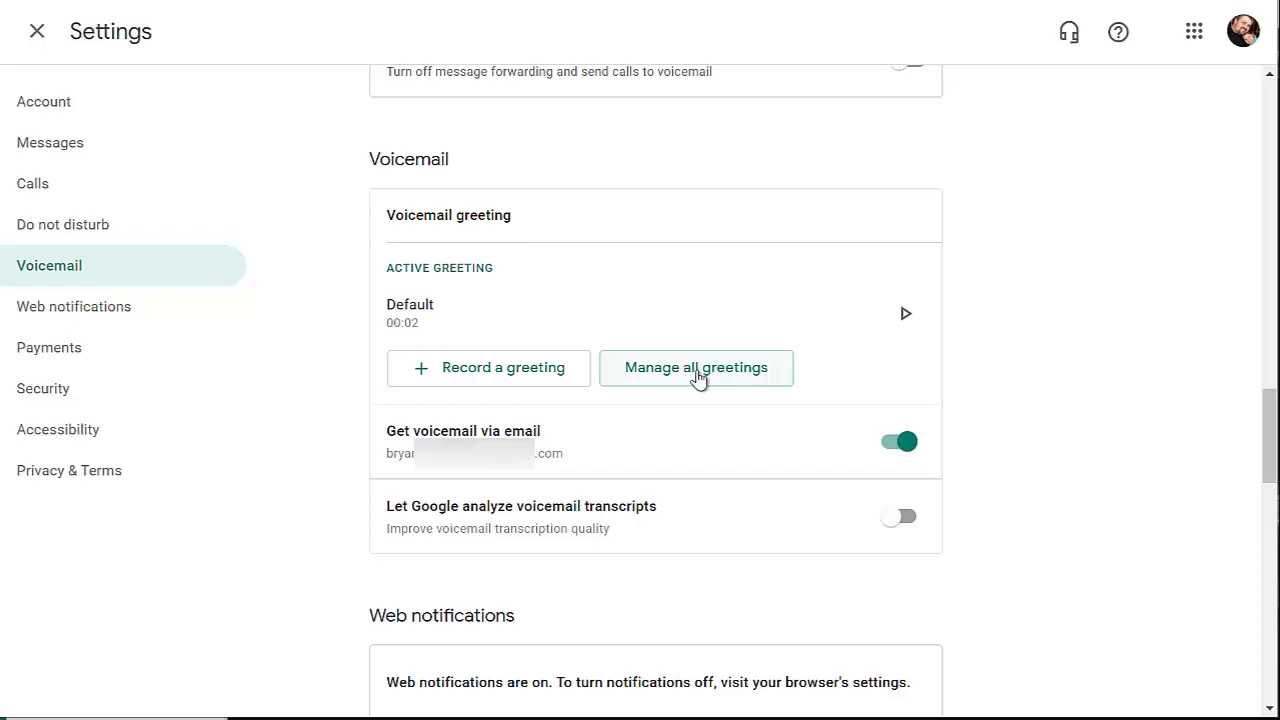
{"action": "left_click", "coordinate": [690, 376]}
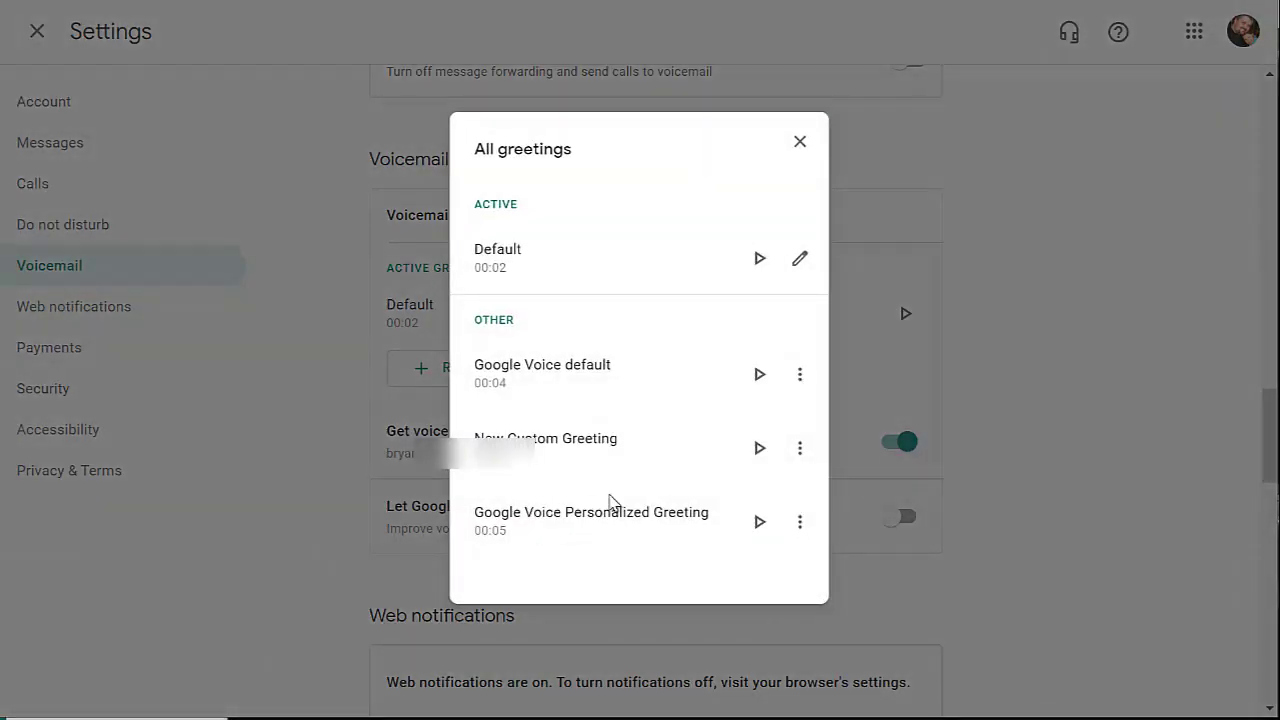
{"action": "left_click", "coordinate": [760, 376]}
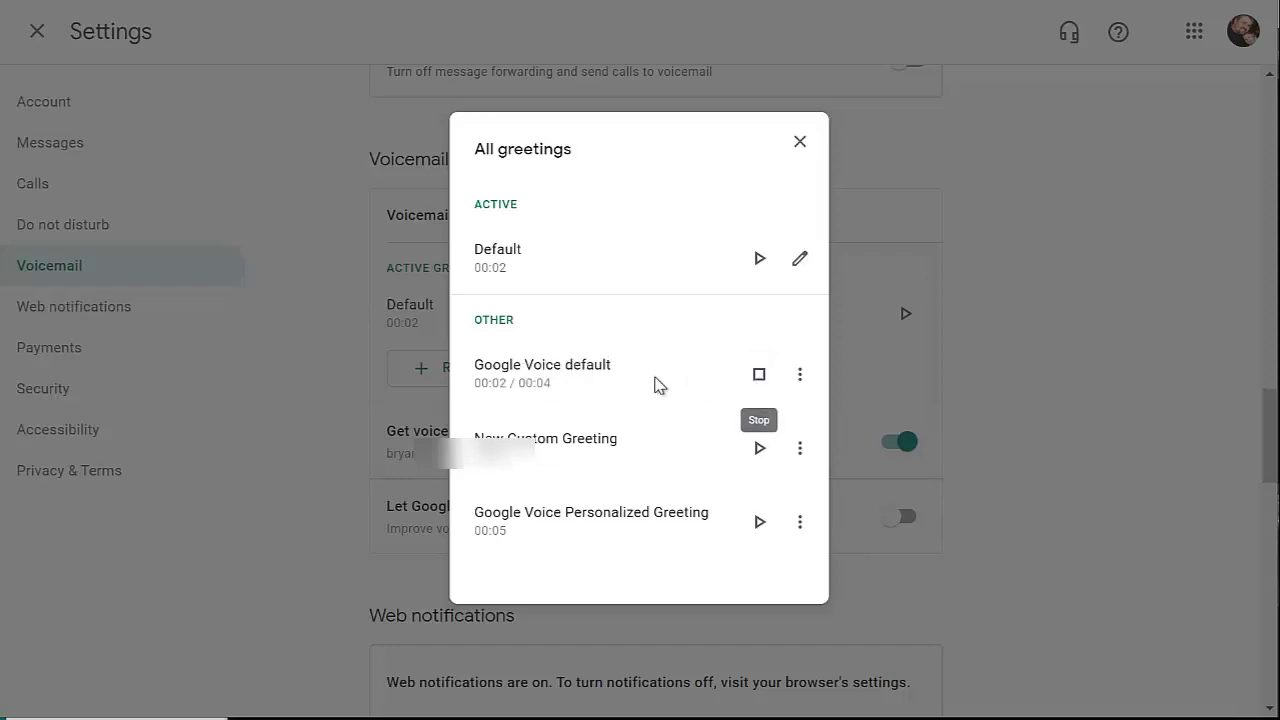
{"action": "left_click", "coordinate": [760, 375]}
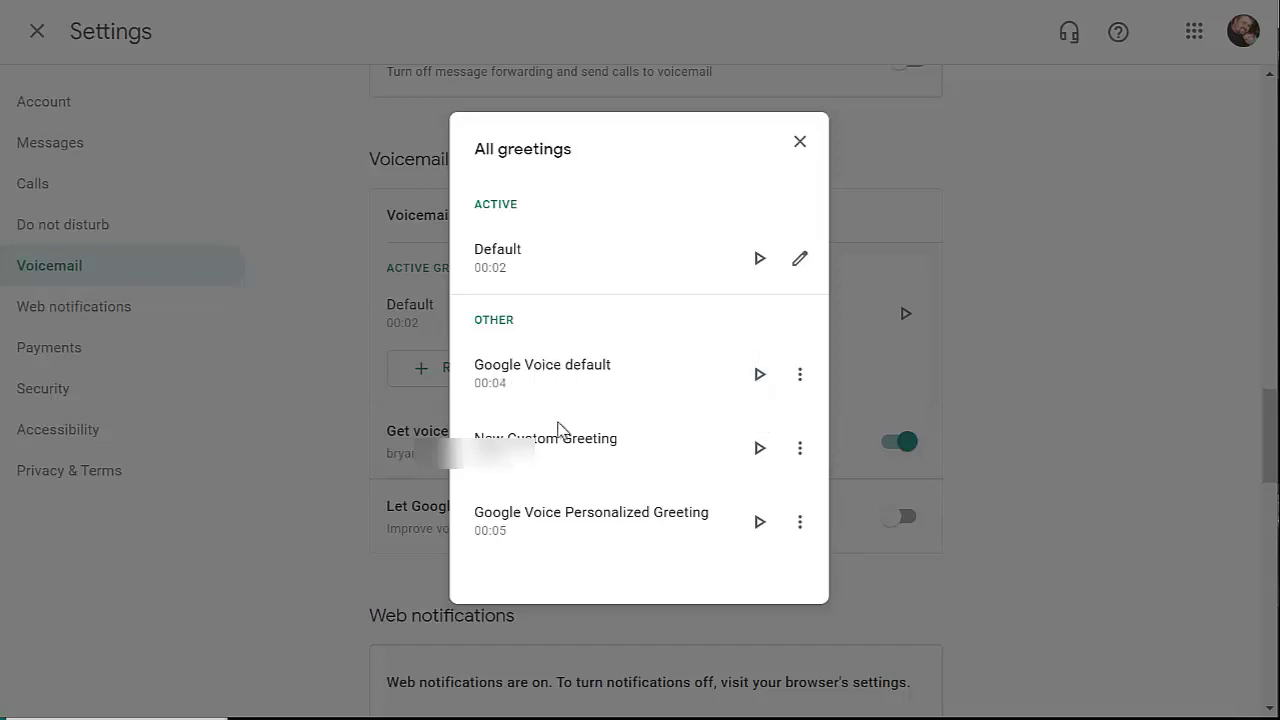
{"action": "left_click", "coordinate": [800, 143]}
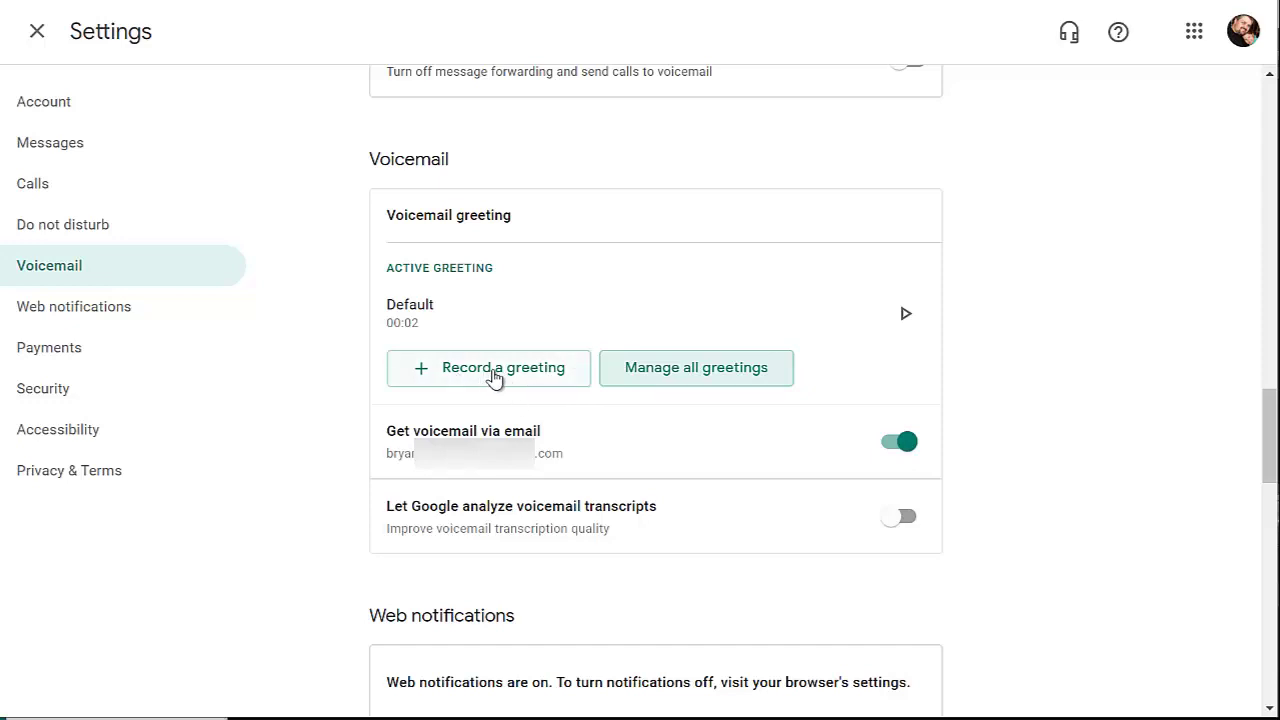
Record a new 7-second voicemail greeting and preview it
{"action": "left_click", "coordinate": [487, 378]}
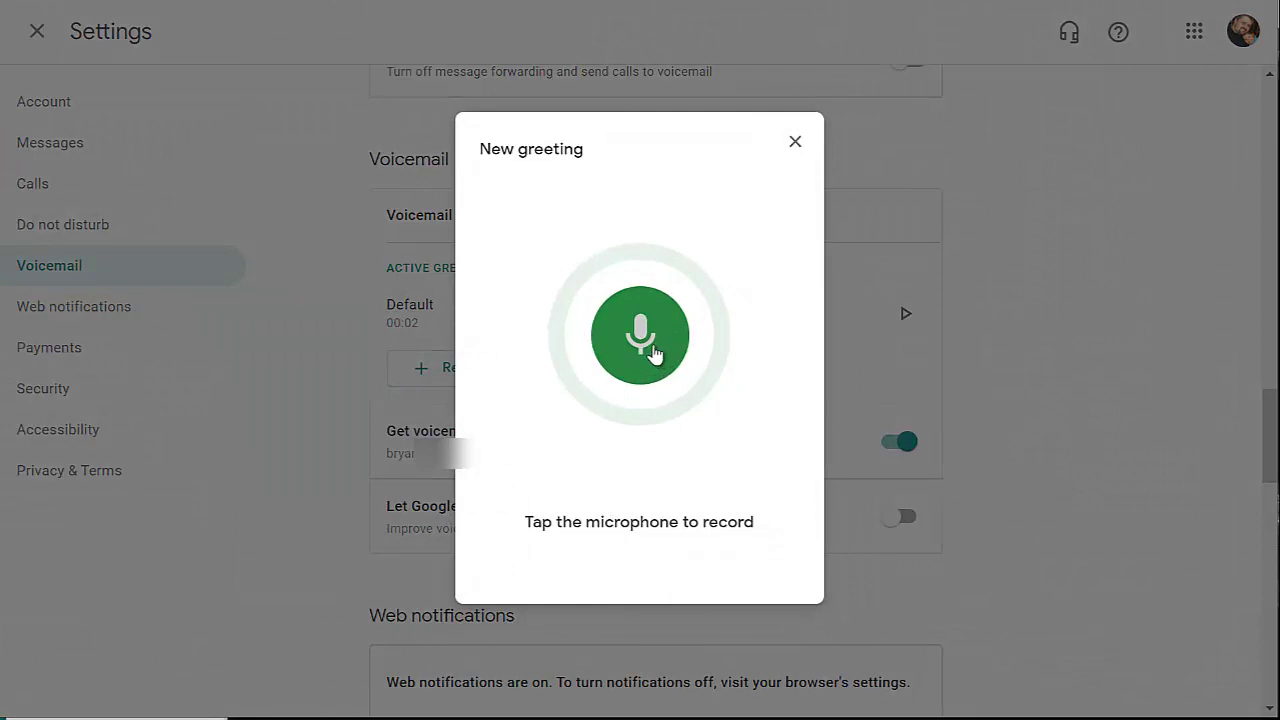
{"action": "left_click", "coordinate": [652, 346]}
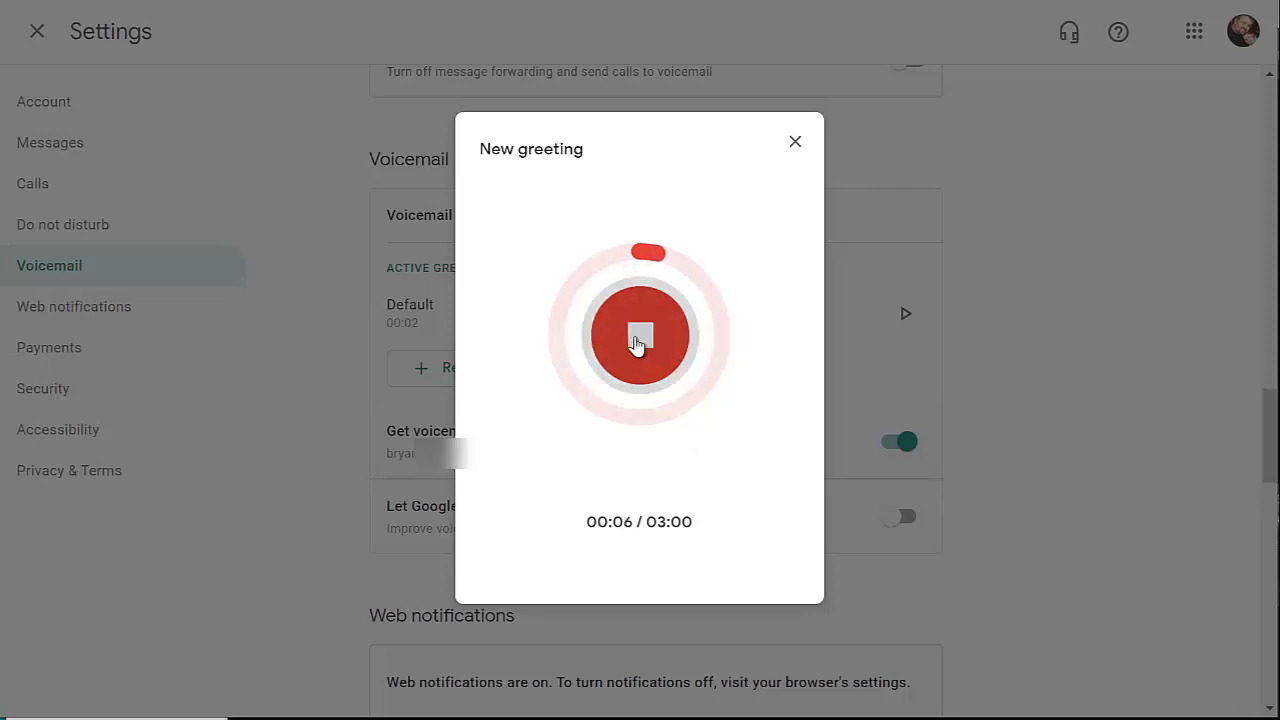
{"action": "left_click", "coordinate": [635, 360]}
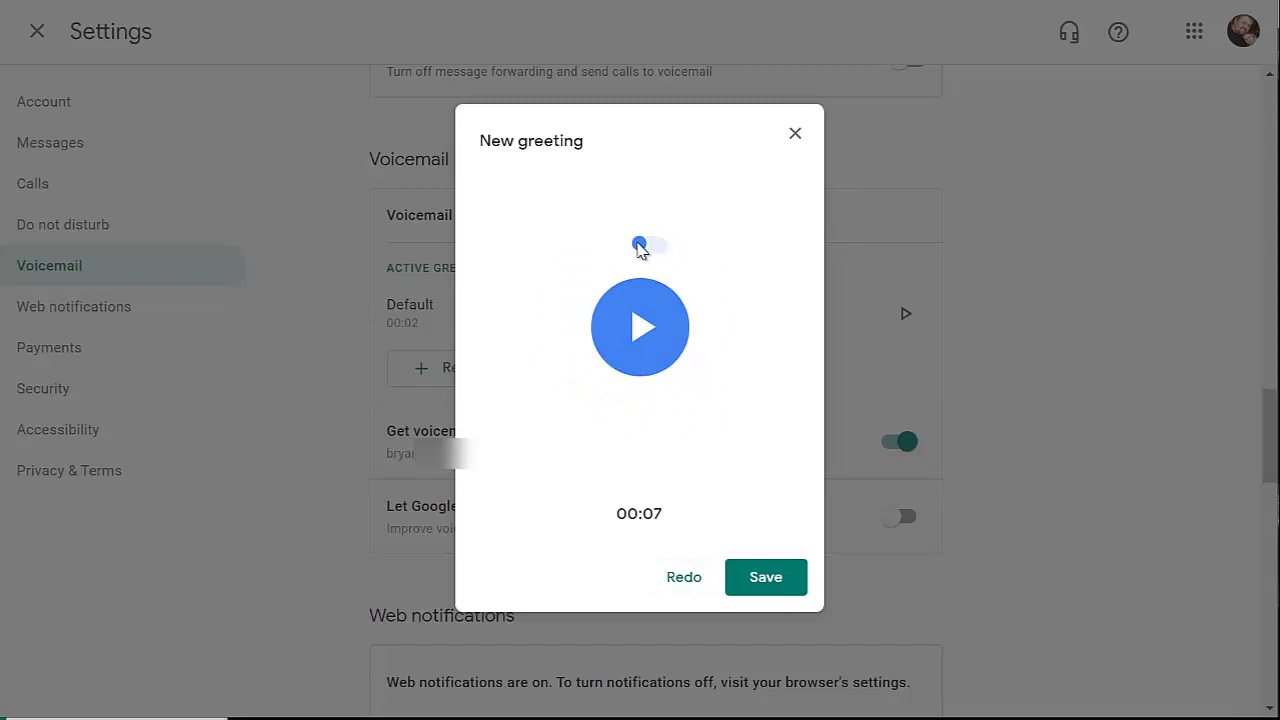
{"action": "left_click", "coordinate": [648, 342]}
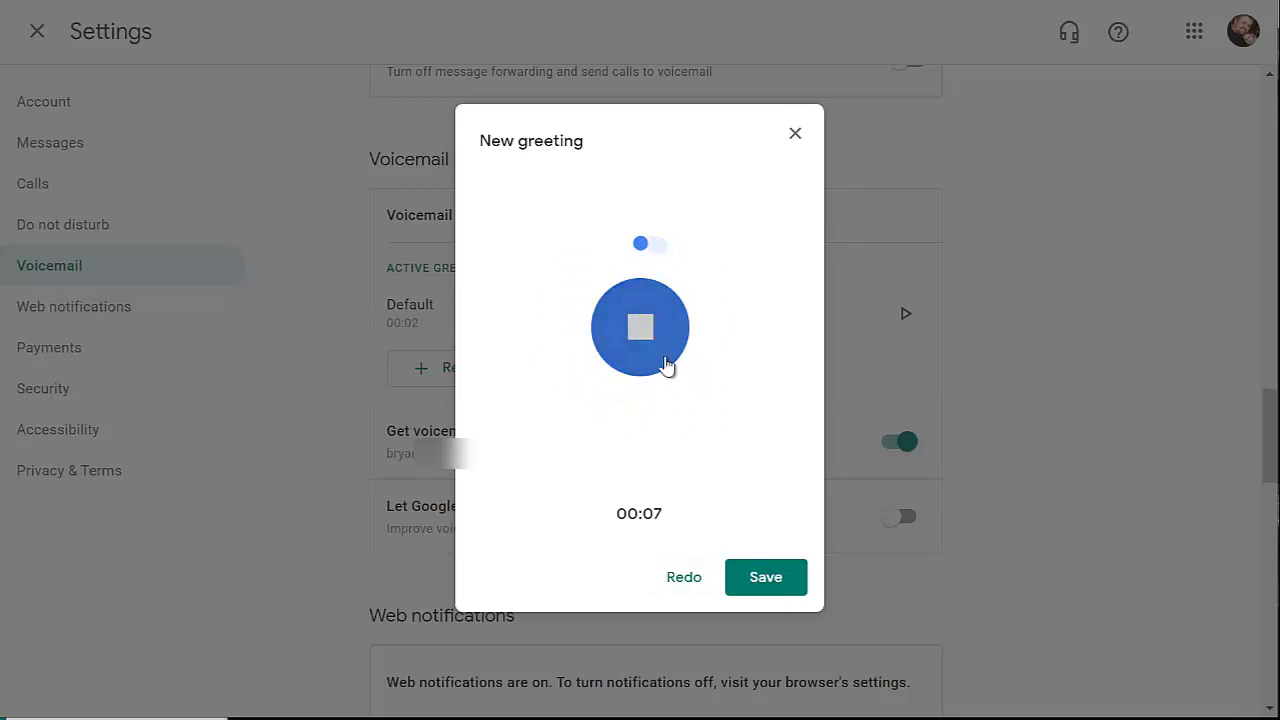
{"action": "left_click", "coordinate": [651, 342]}
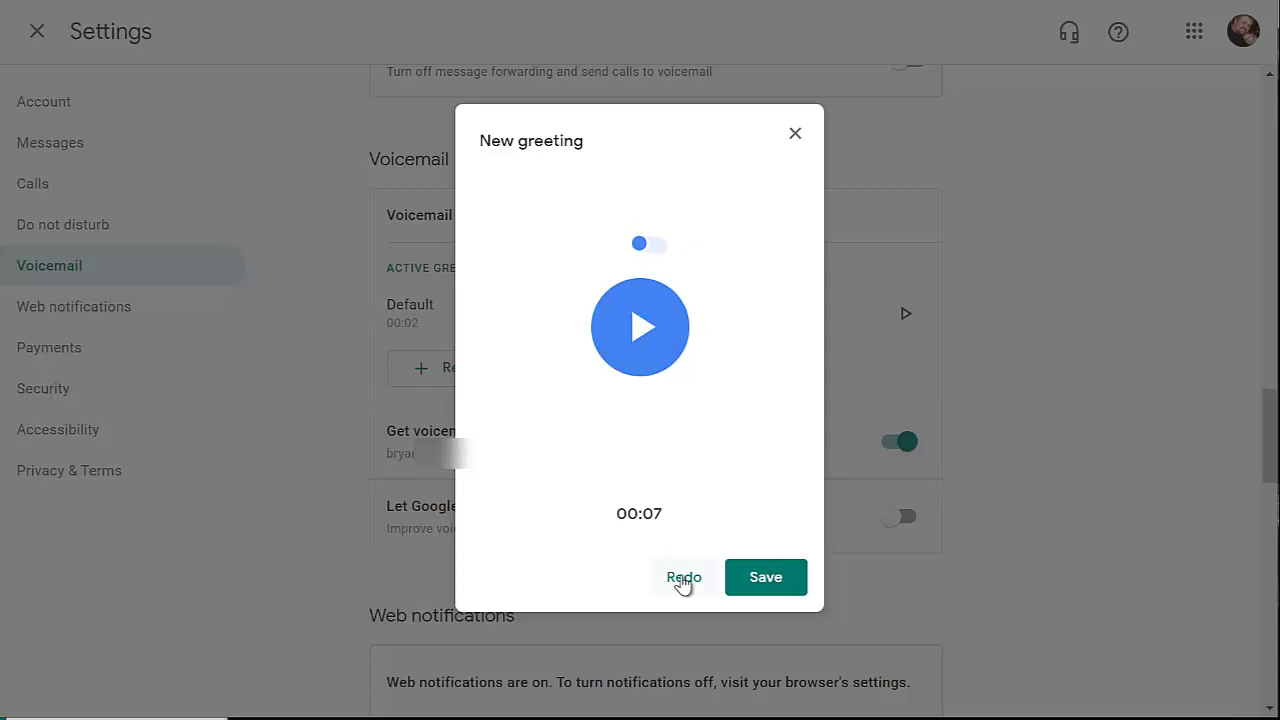
Save the recording as the 'Out of Office' greeting
{"action": "left_click", "coordinate": [789, 580]}
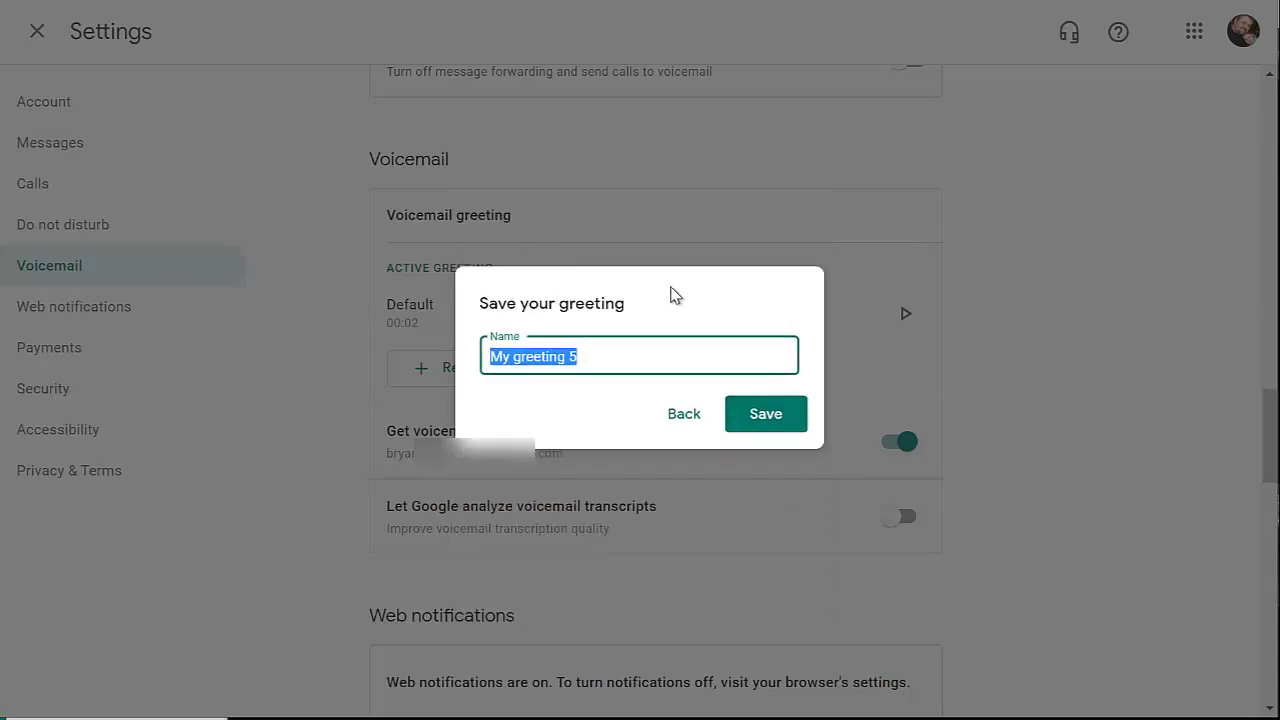
{"action": "type", "text": "Out of Off"}
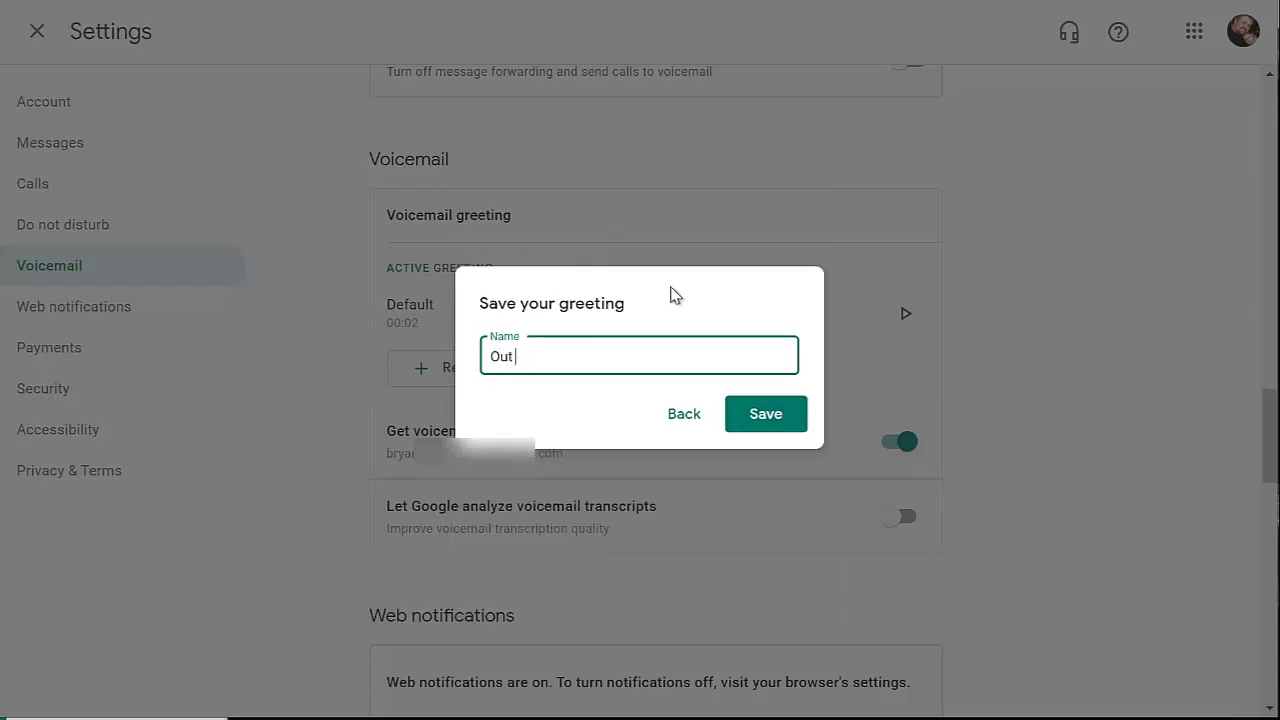
{"action": "type", "text": "ice"}
{"action": "left_click", "coordinate": [792, 414]}
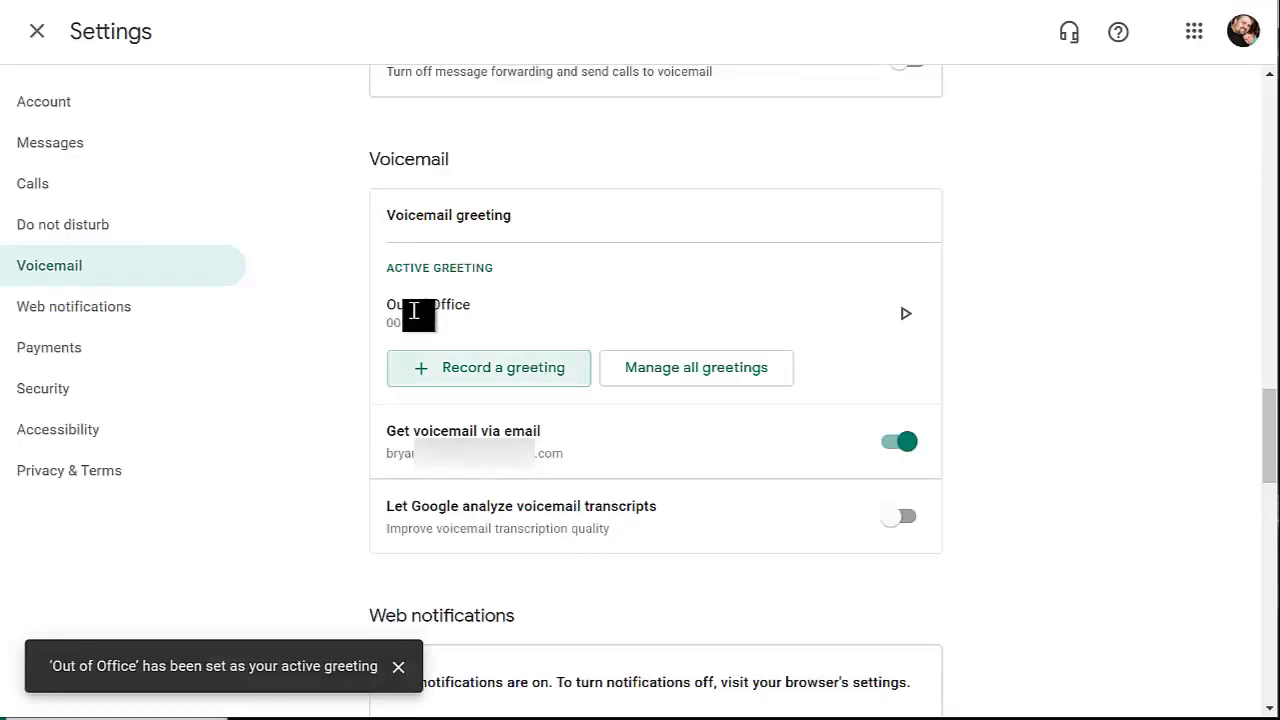
Make the 00:02 Default greeting active again in place of Out of Office, via the All greetings list
{"action": "left_click_drag", "start_coordinate": [404, 306], "coordinate": [437, 306]}
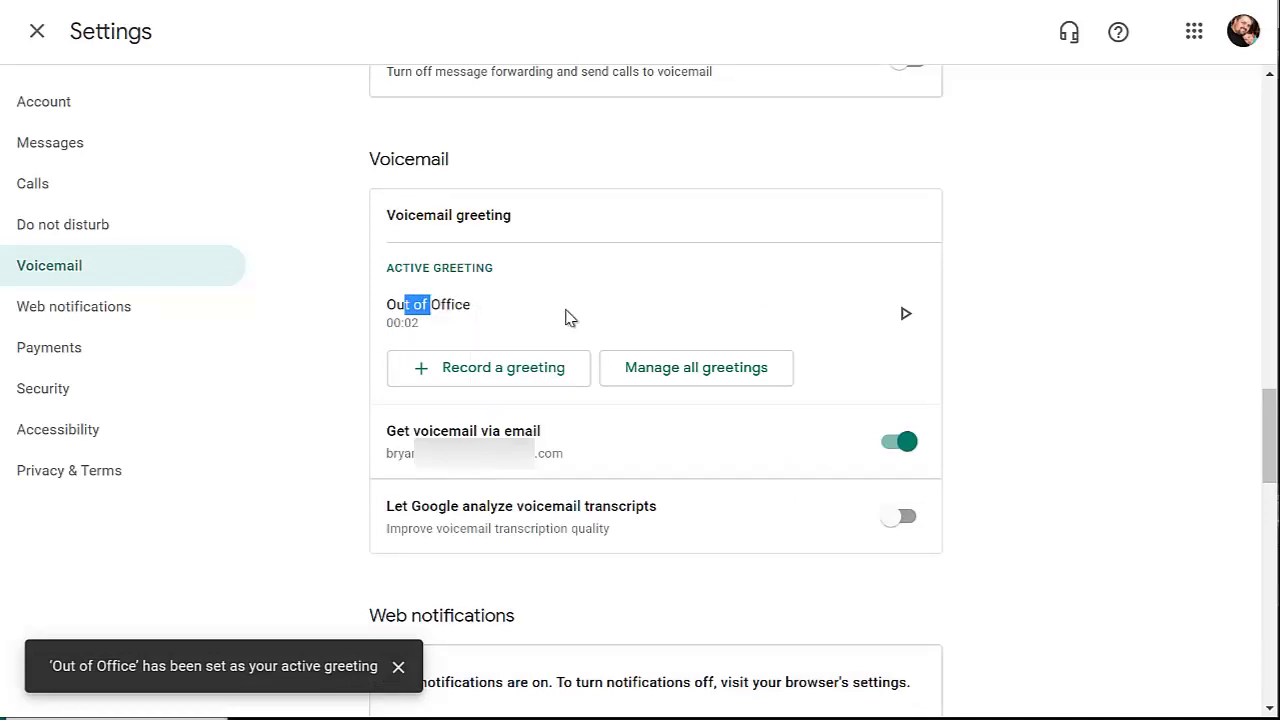
{"action": "left_click", "coordinate": [666, 372]}
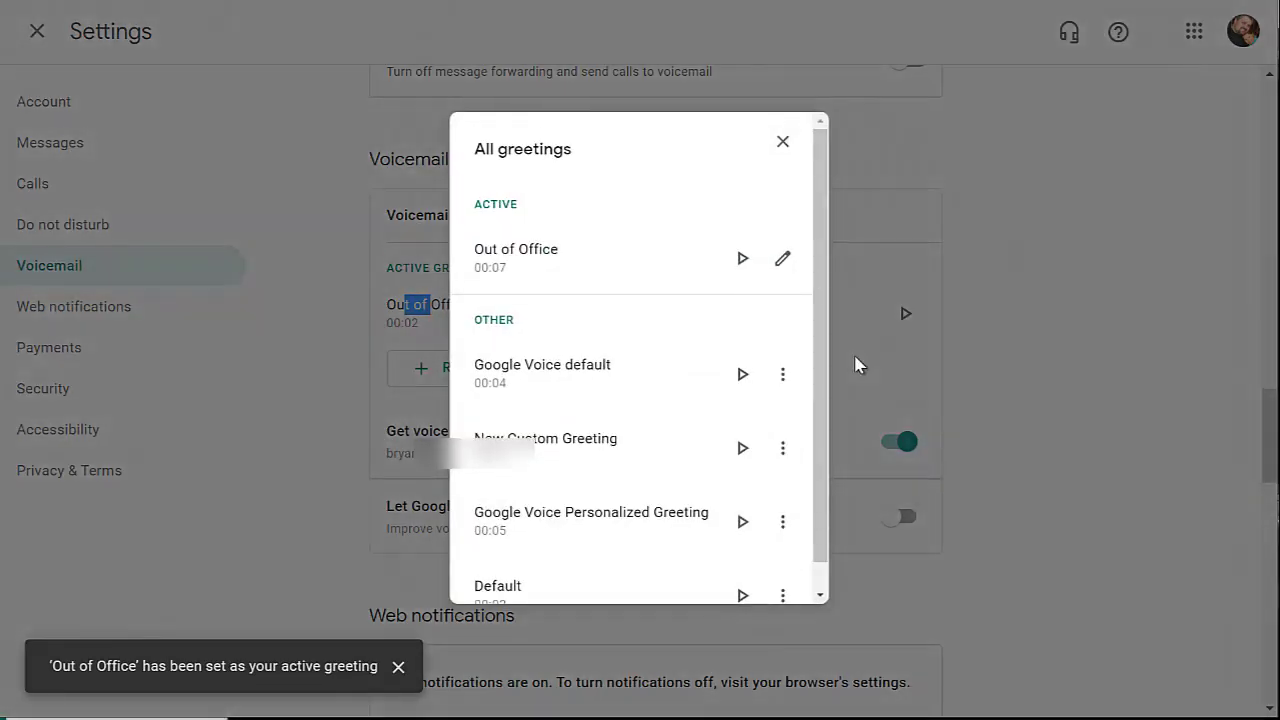
{"action": "left_click_drag", "start_coordinate": [544, 252], "coordinate": [494, 207]}
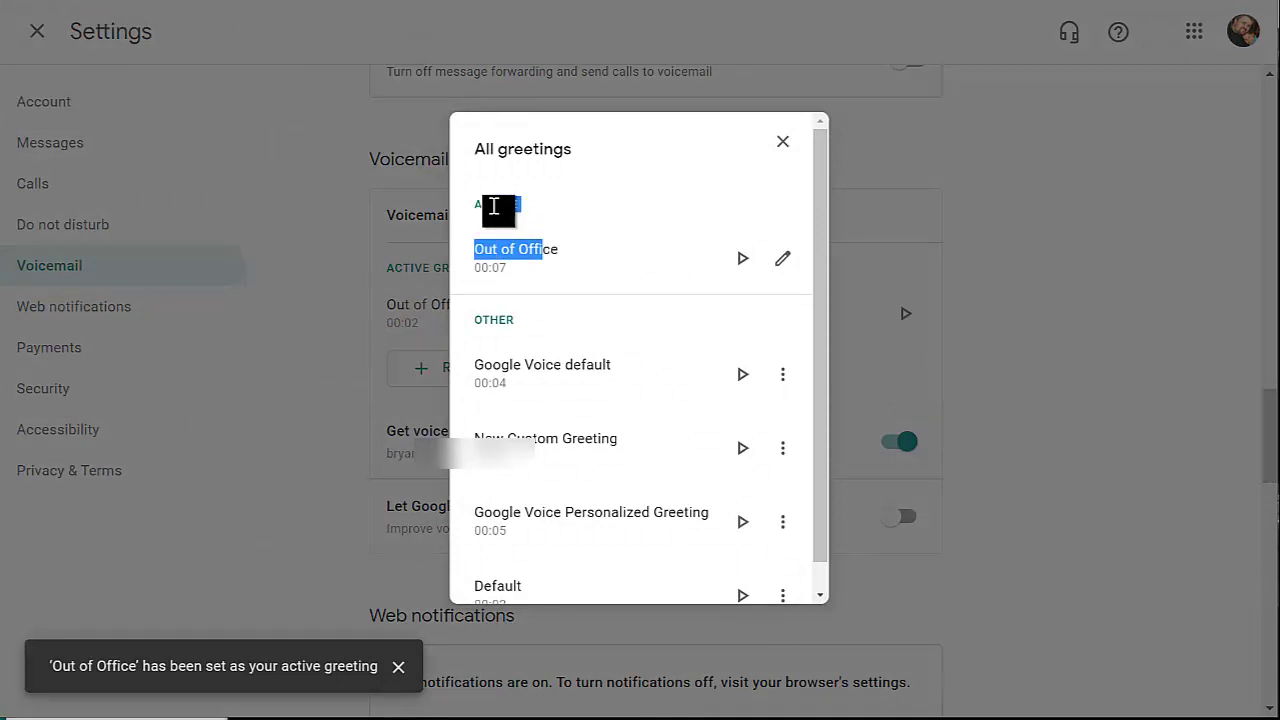
{"action": "scroll", "coordinate": [633, 558], "scroll_direction": "down", "scroll_amount": 1}
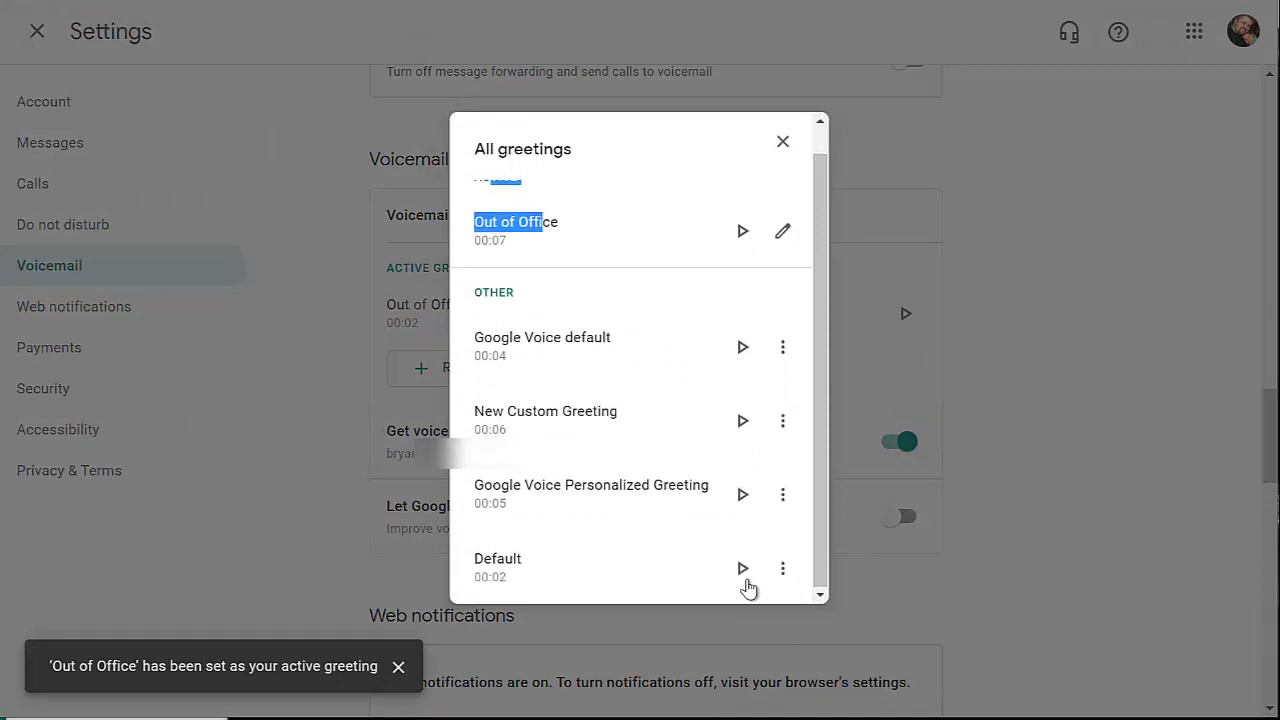
{"action": "left_click", "coordinate": [785, 569]}
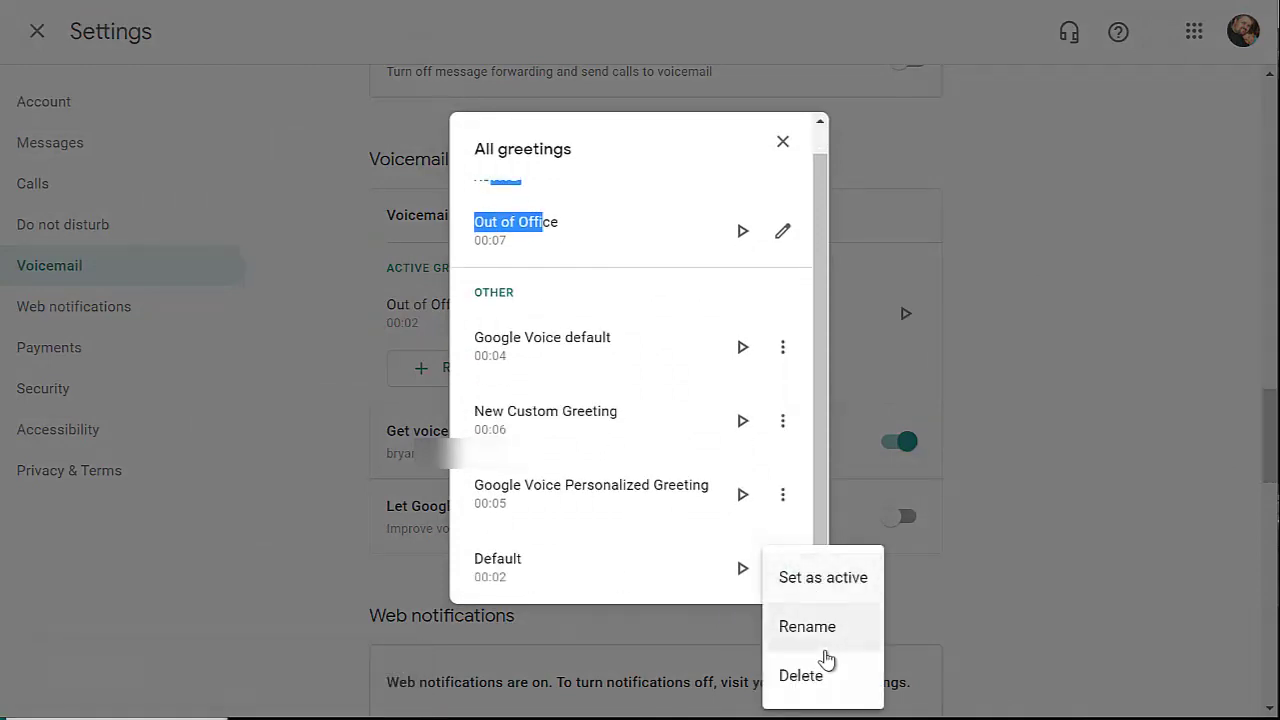
{"action": "left_click", "coordinate": [825, 588]}
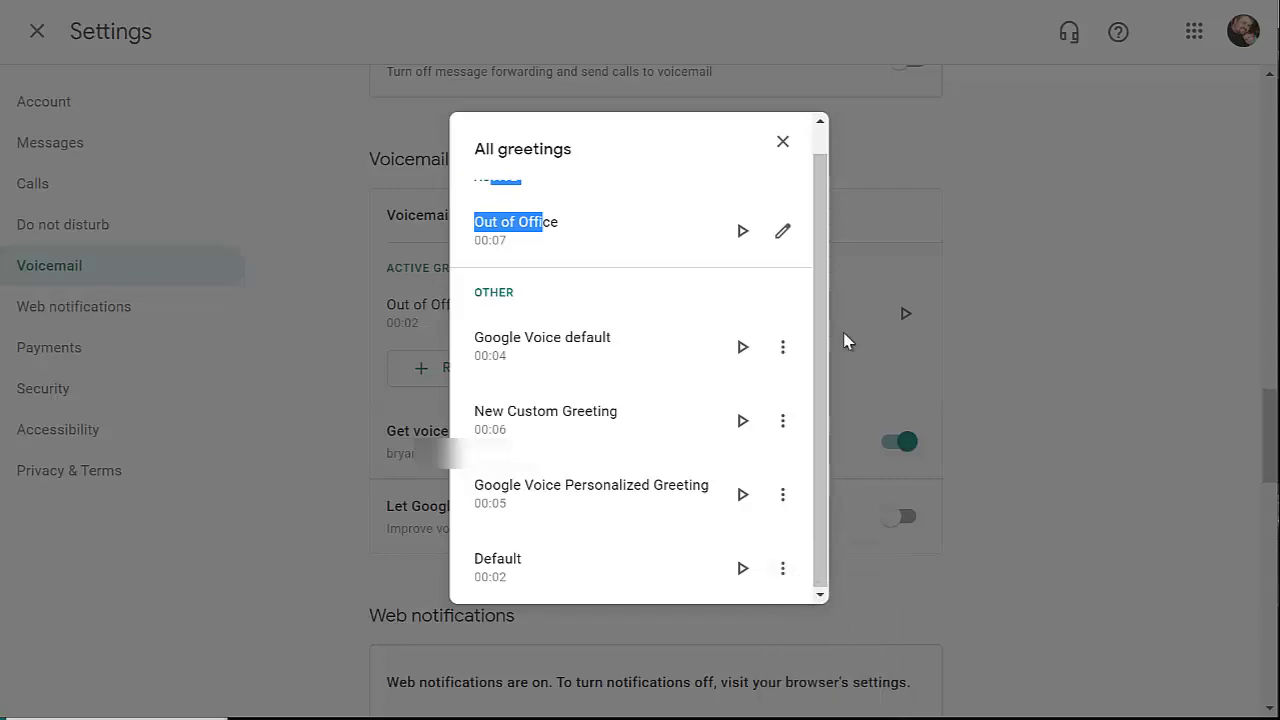
{"action": "left_click", "coordinate": [784, 144]}
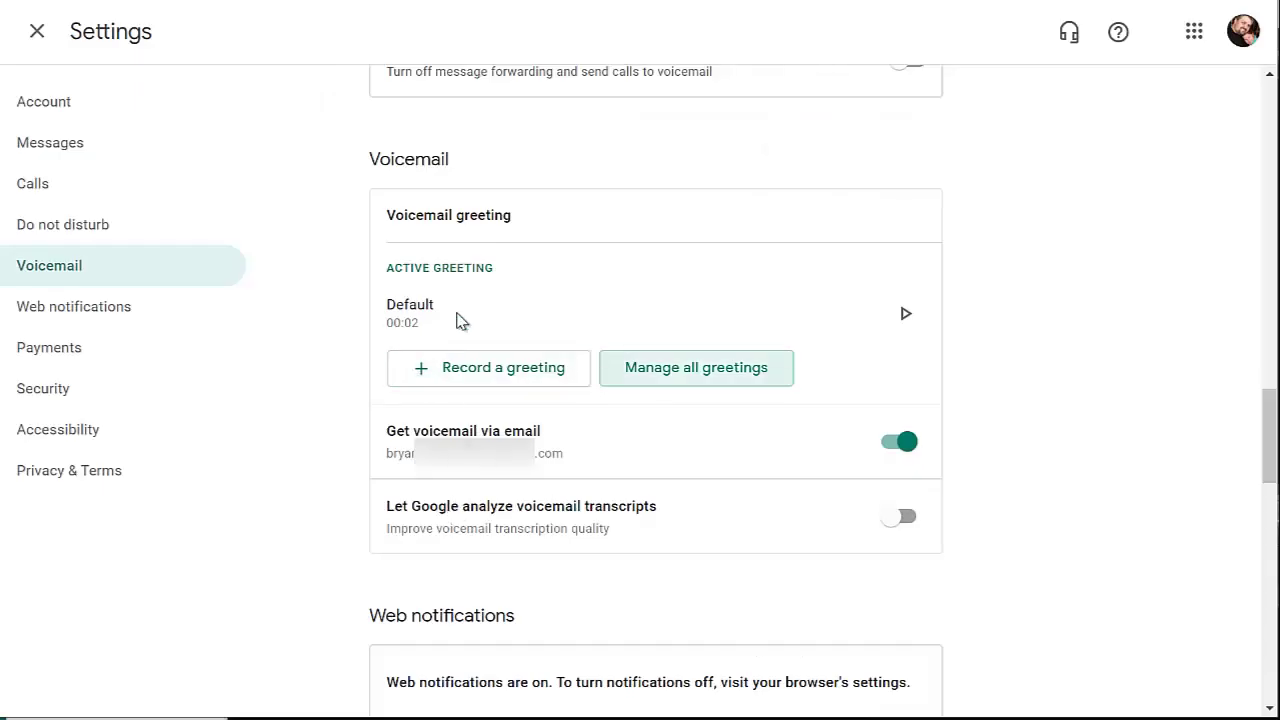
{"action": "left_click_drag", "start_coordinate": [457, 320], "coordinate": [395, 307]}
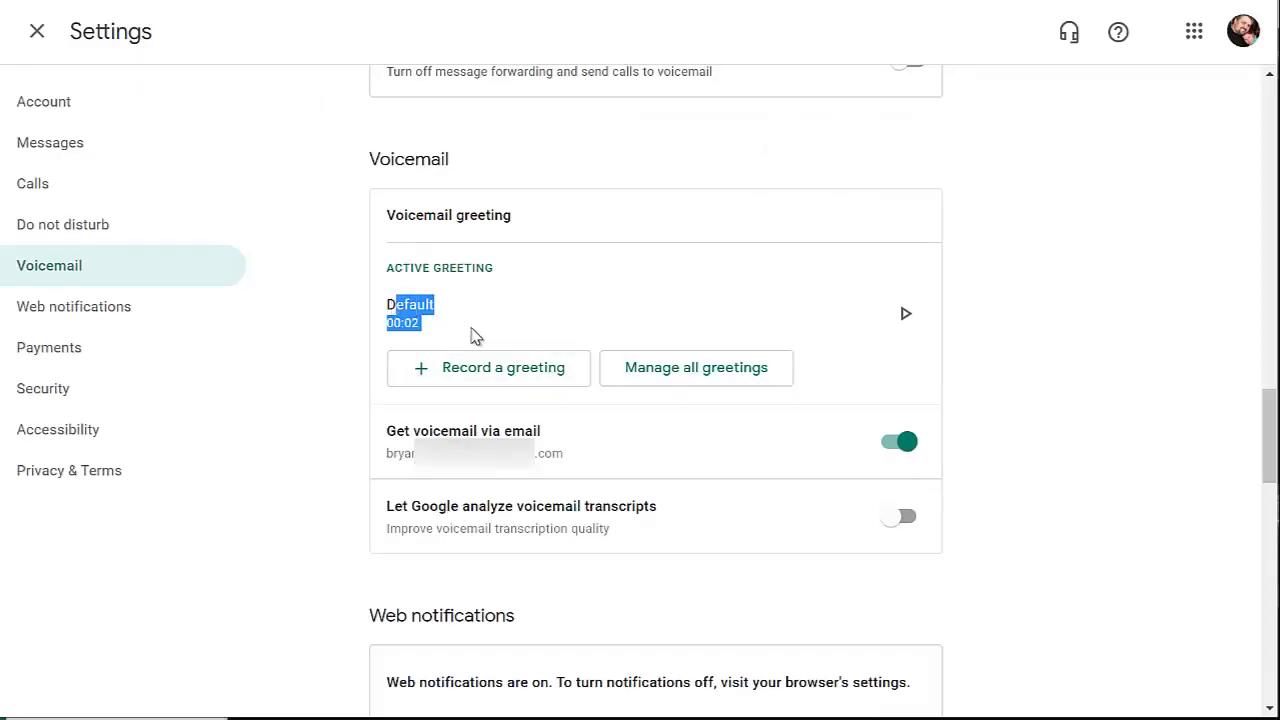